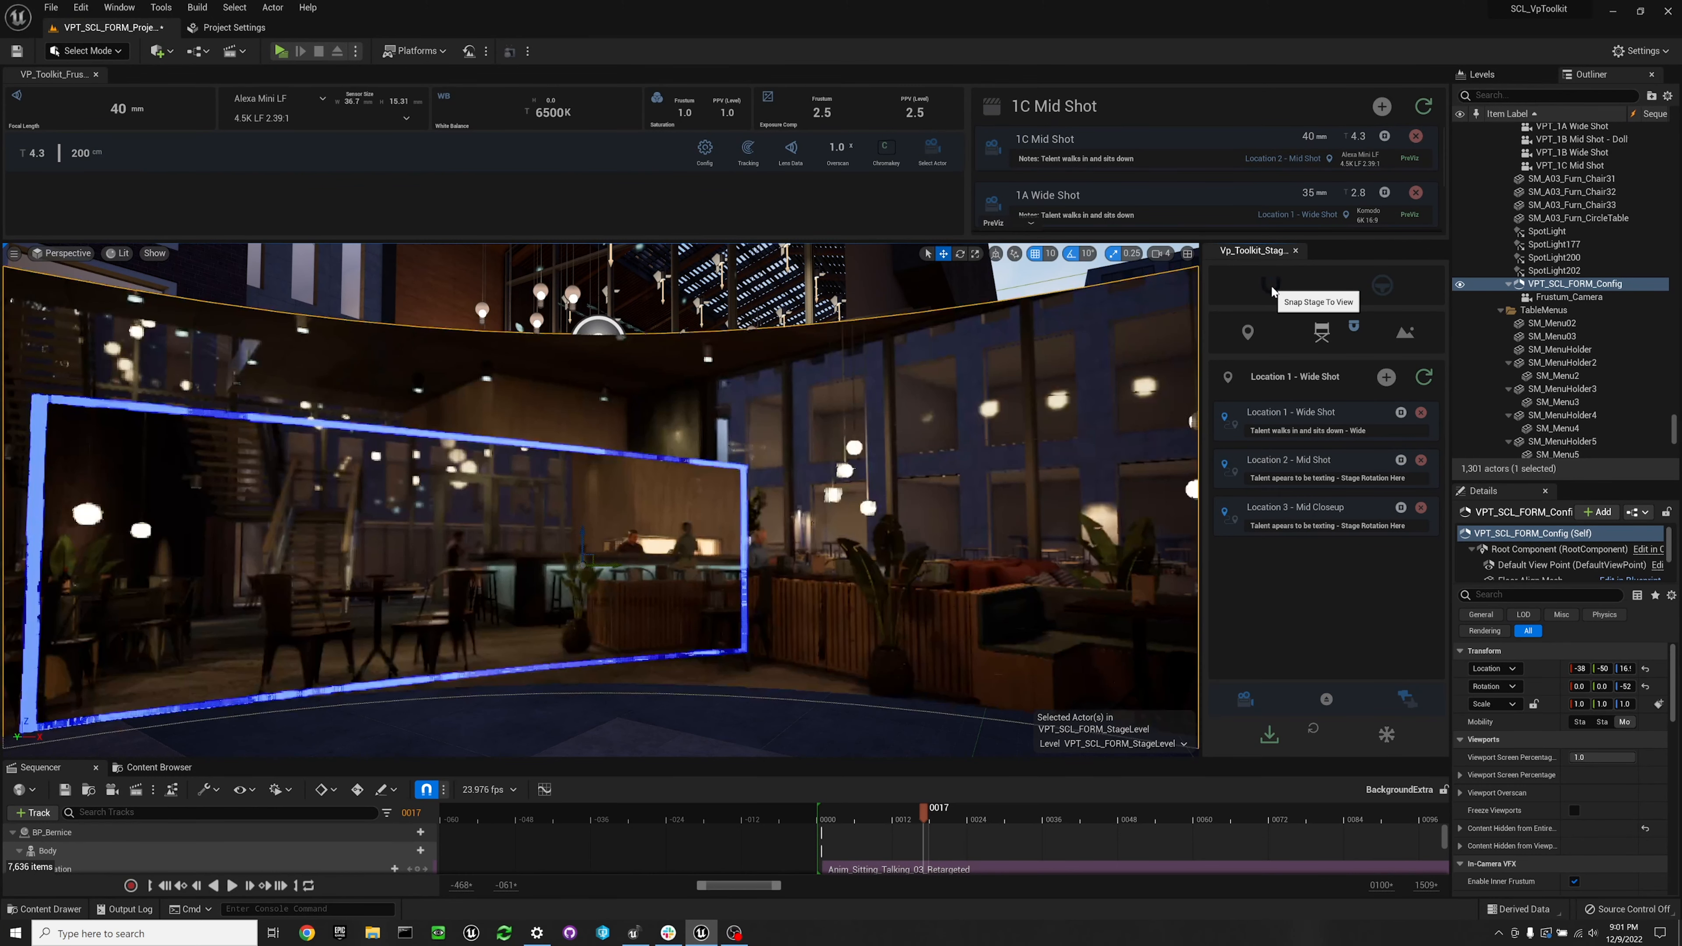
click(1272, 292)
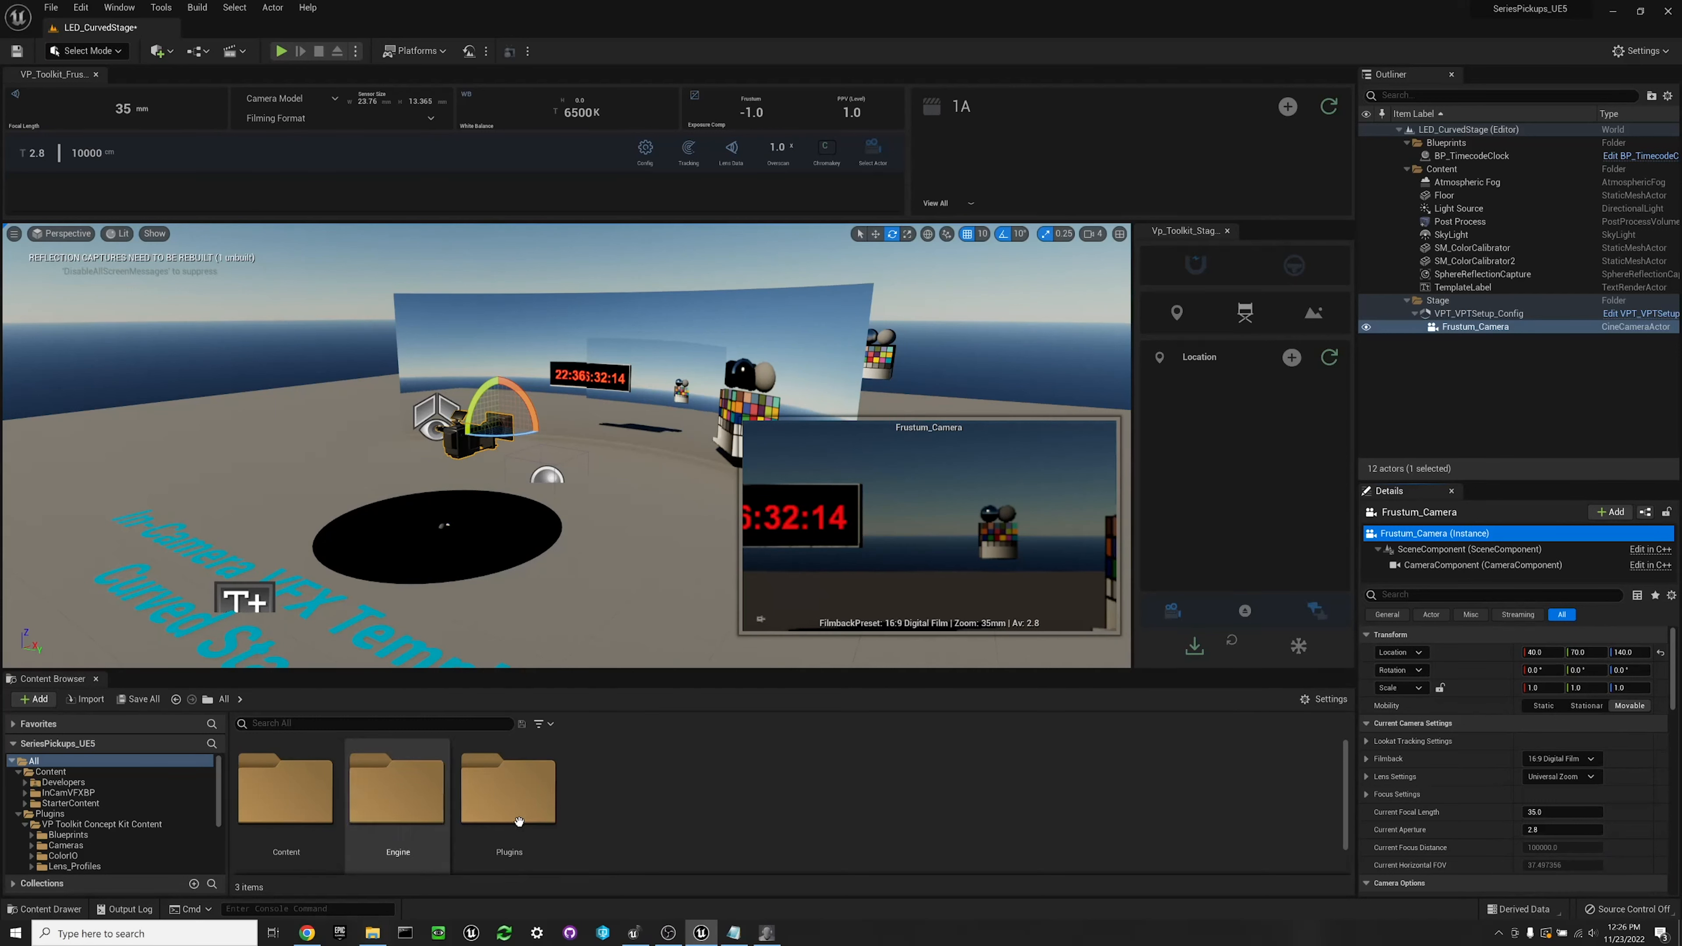
drag(479, 671, 479, 678)
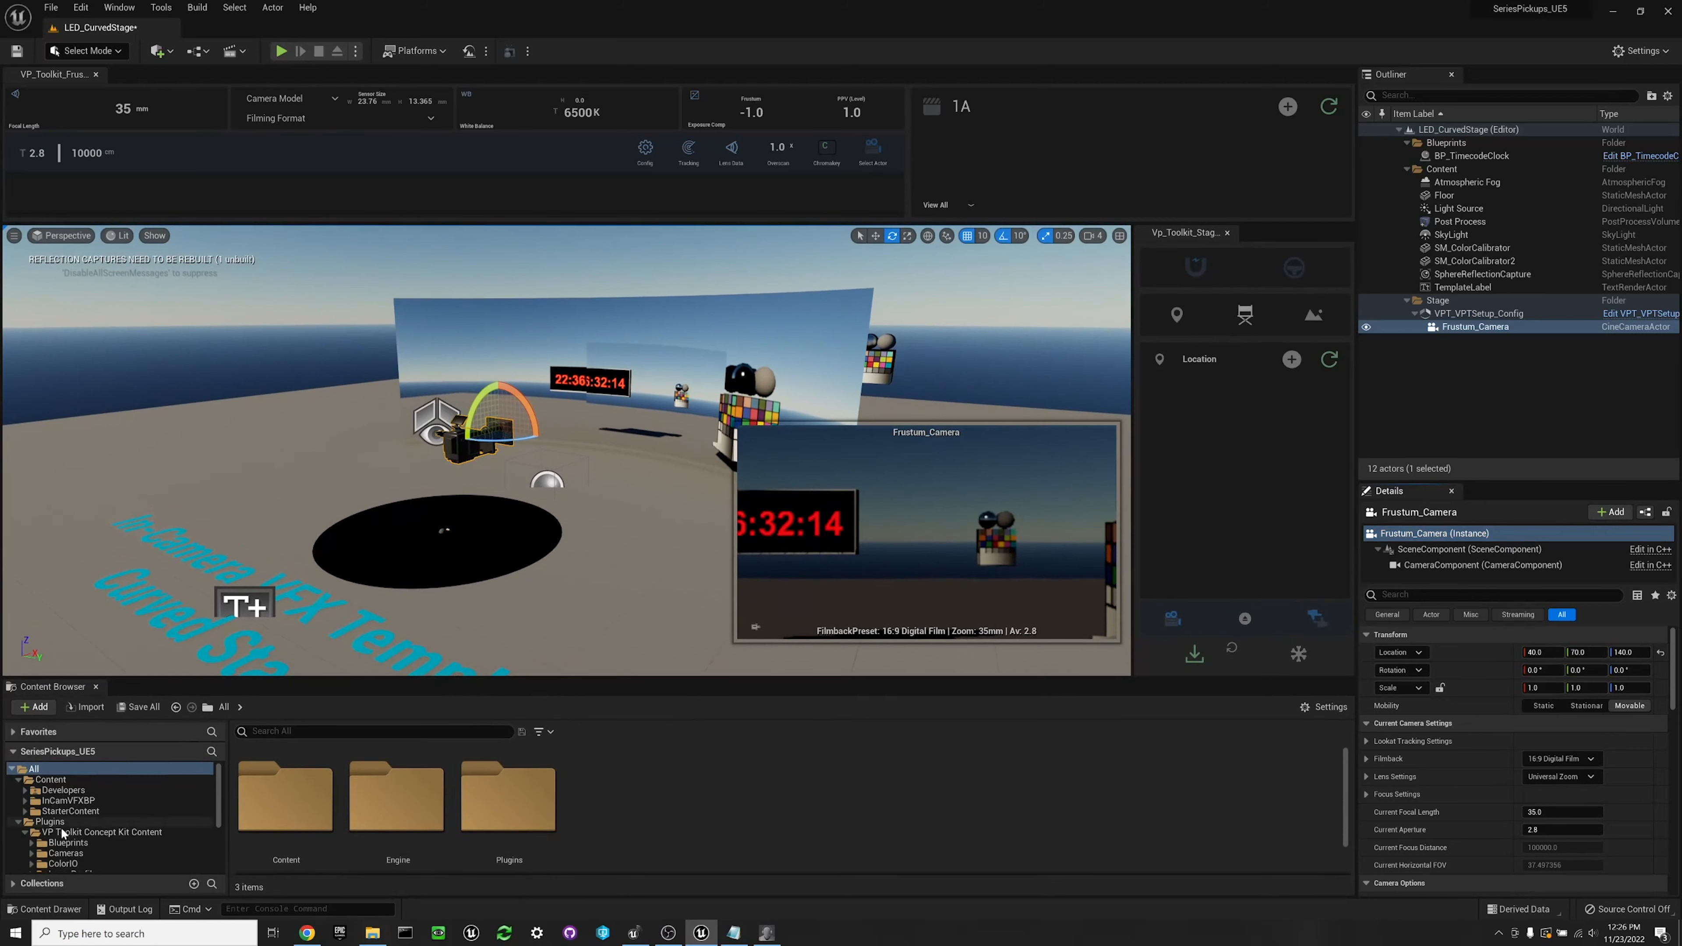
scroll(85, 835, down, 2)
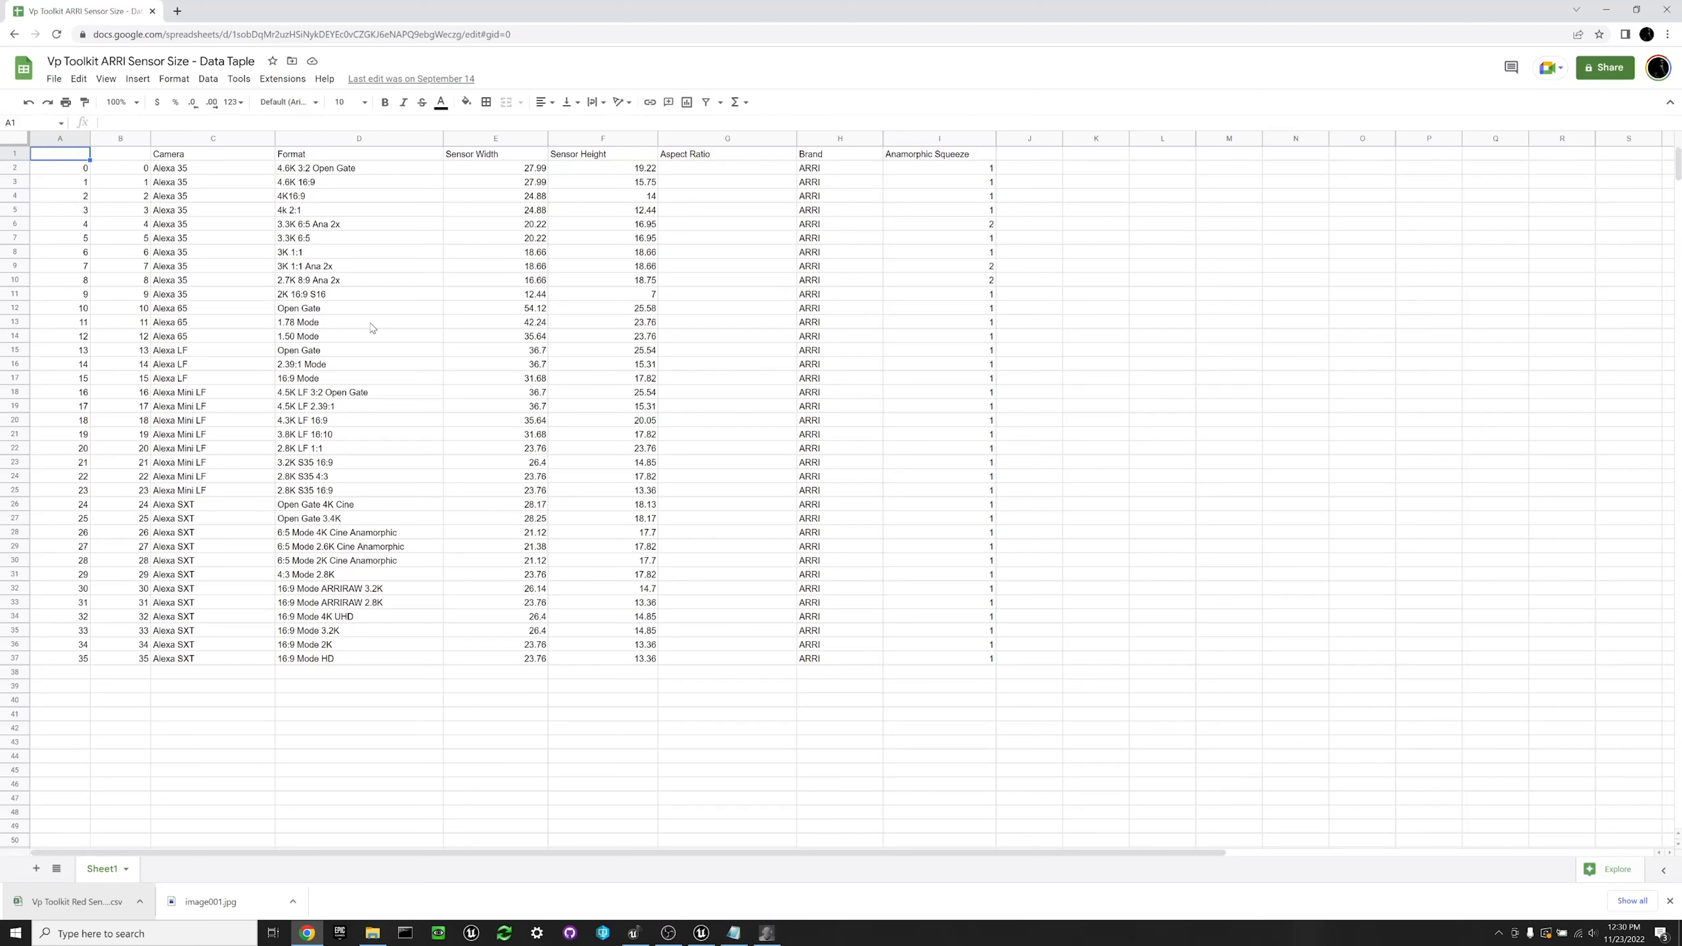
Examine the sheet's download formats and its Camera, Format, Sensor Width, Sensor Height, Aspect Ratio, Brand and Anamorphic Squeeze columns
click(54, 79)
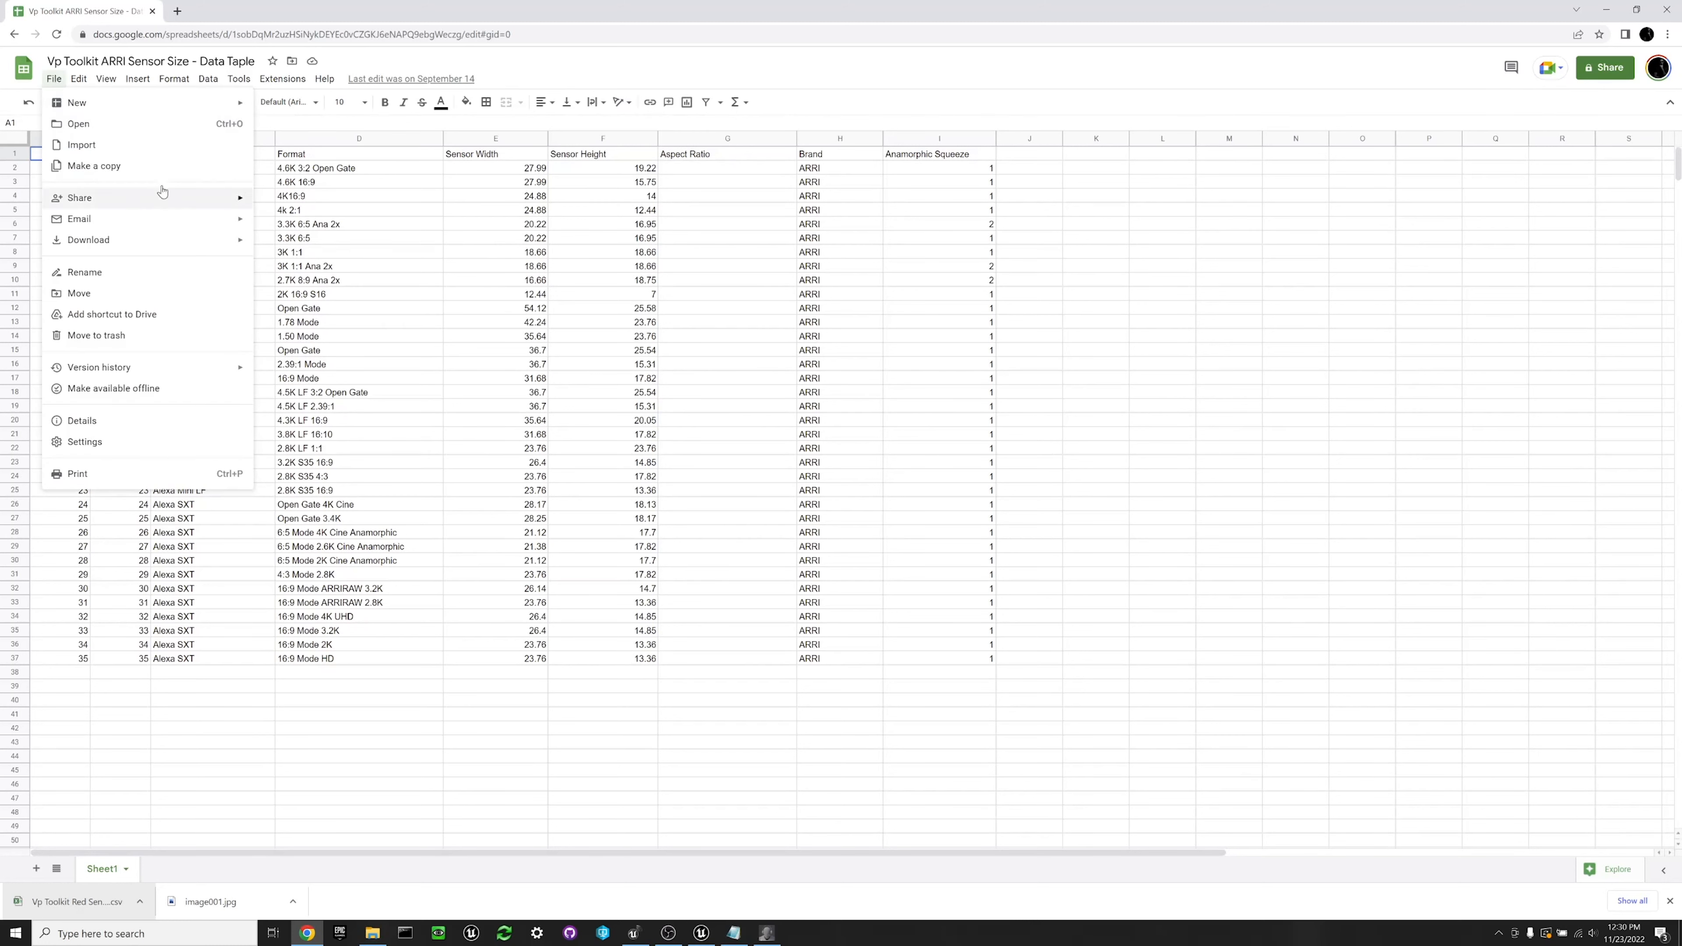
mouse_move(147, 241)
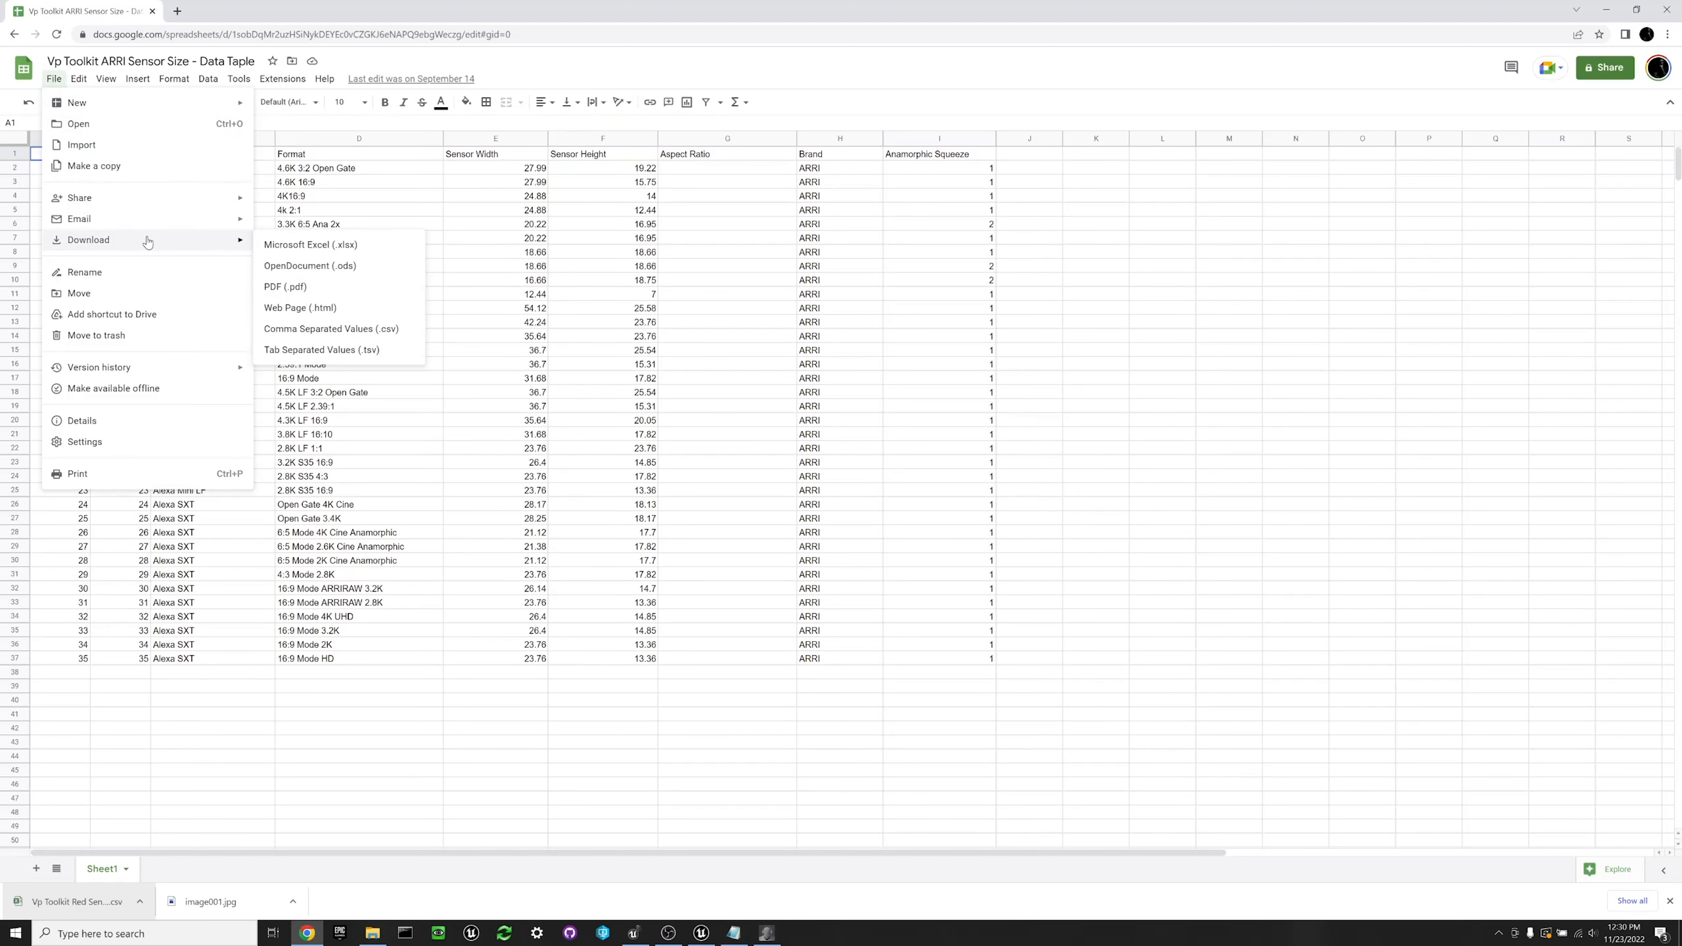
click(369, 169)
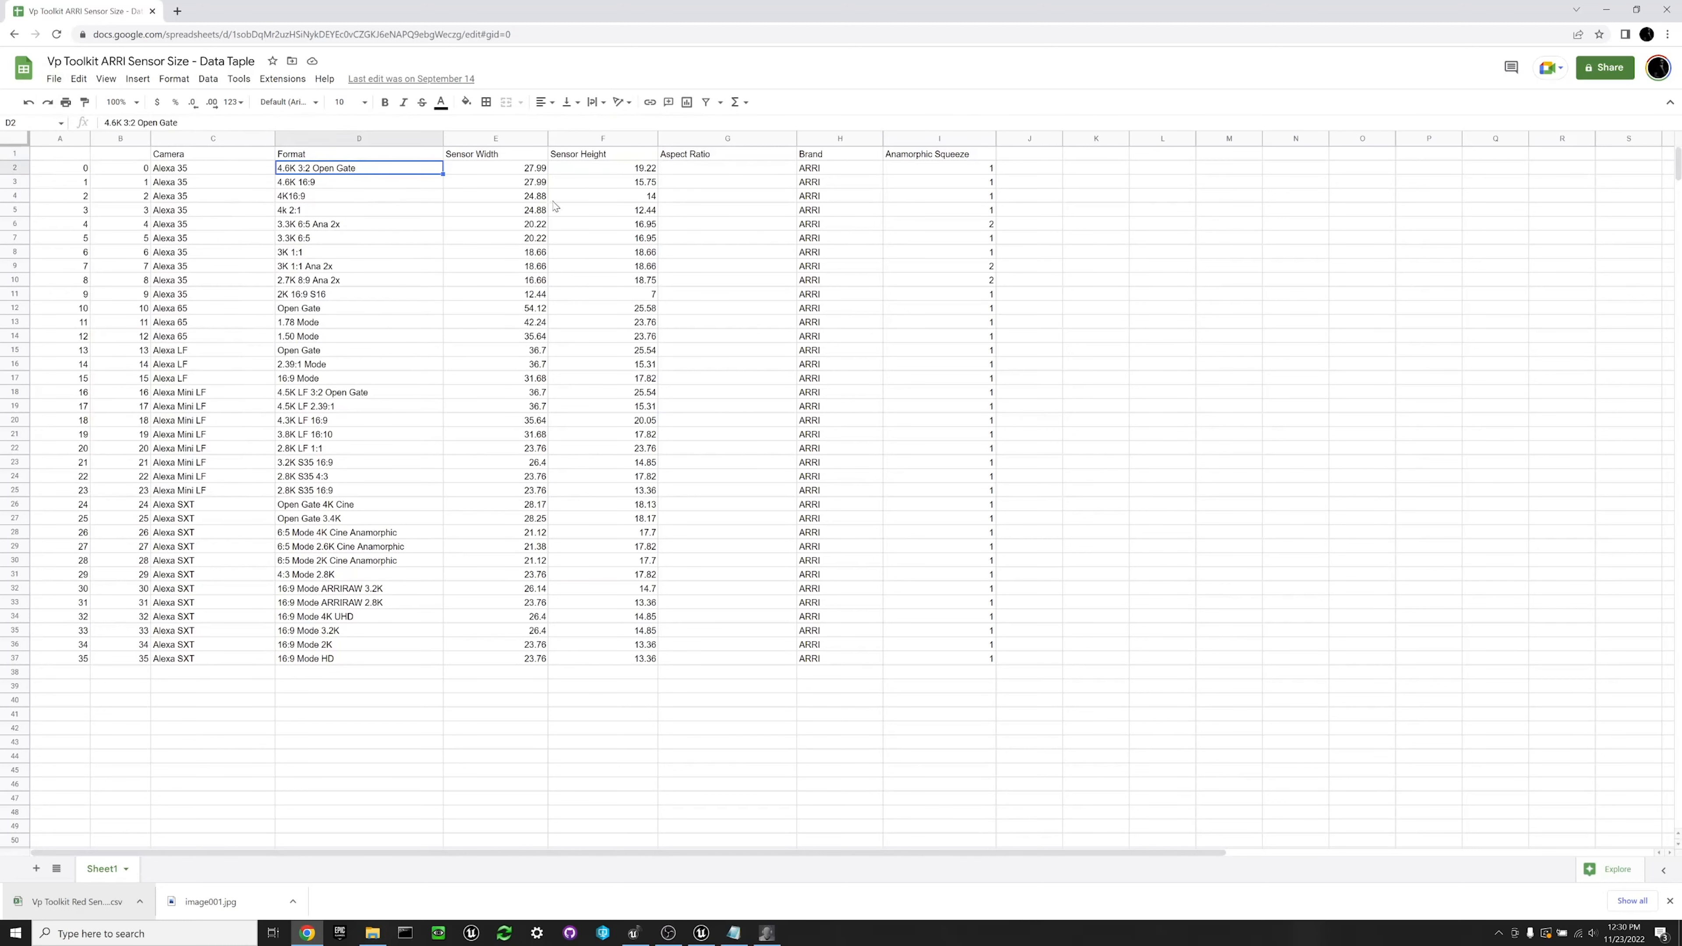
click(218, 172)
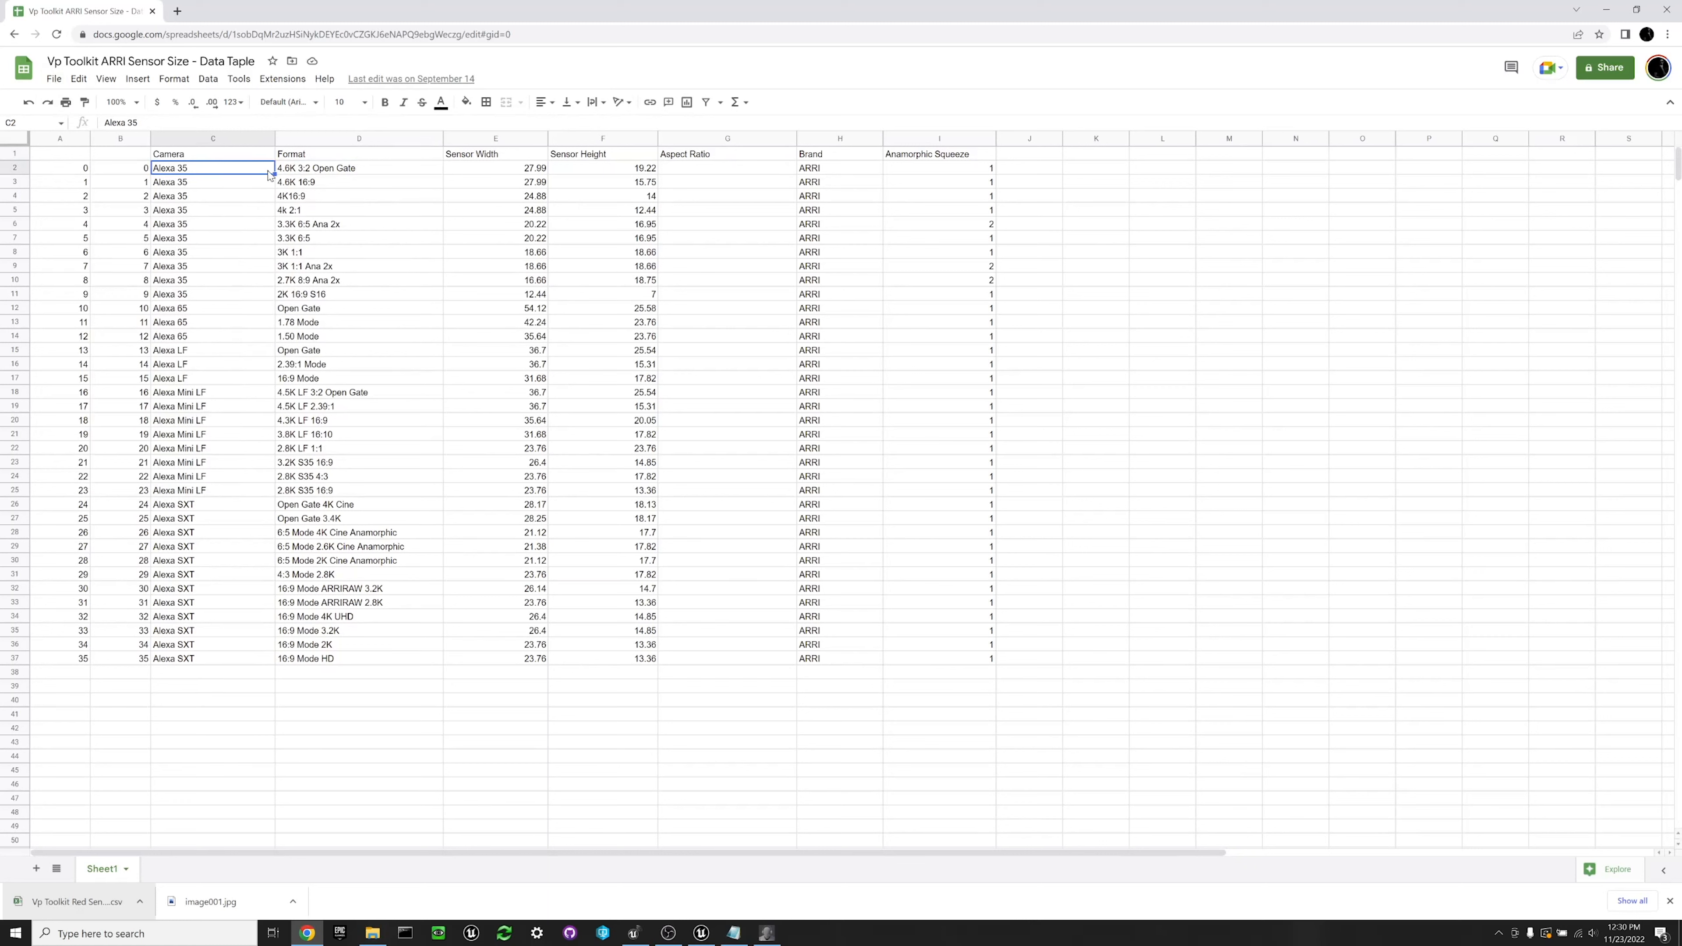
click(322, 169)
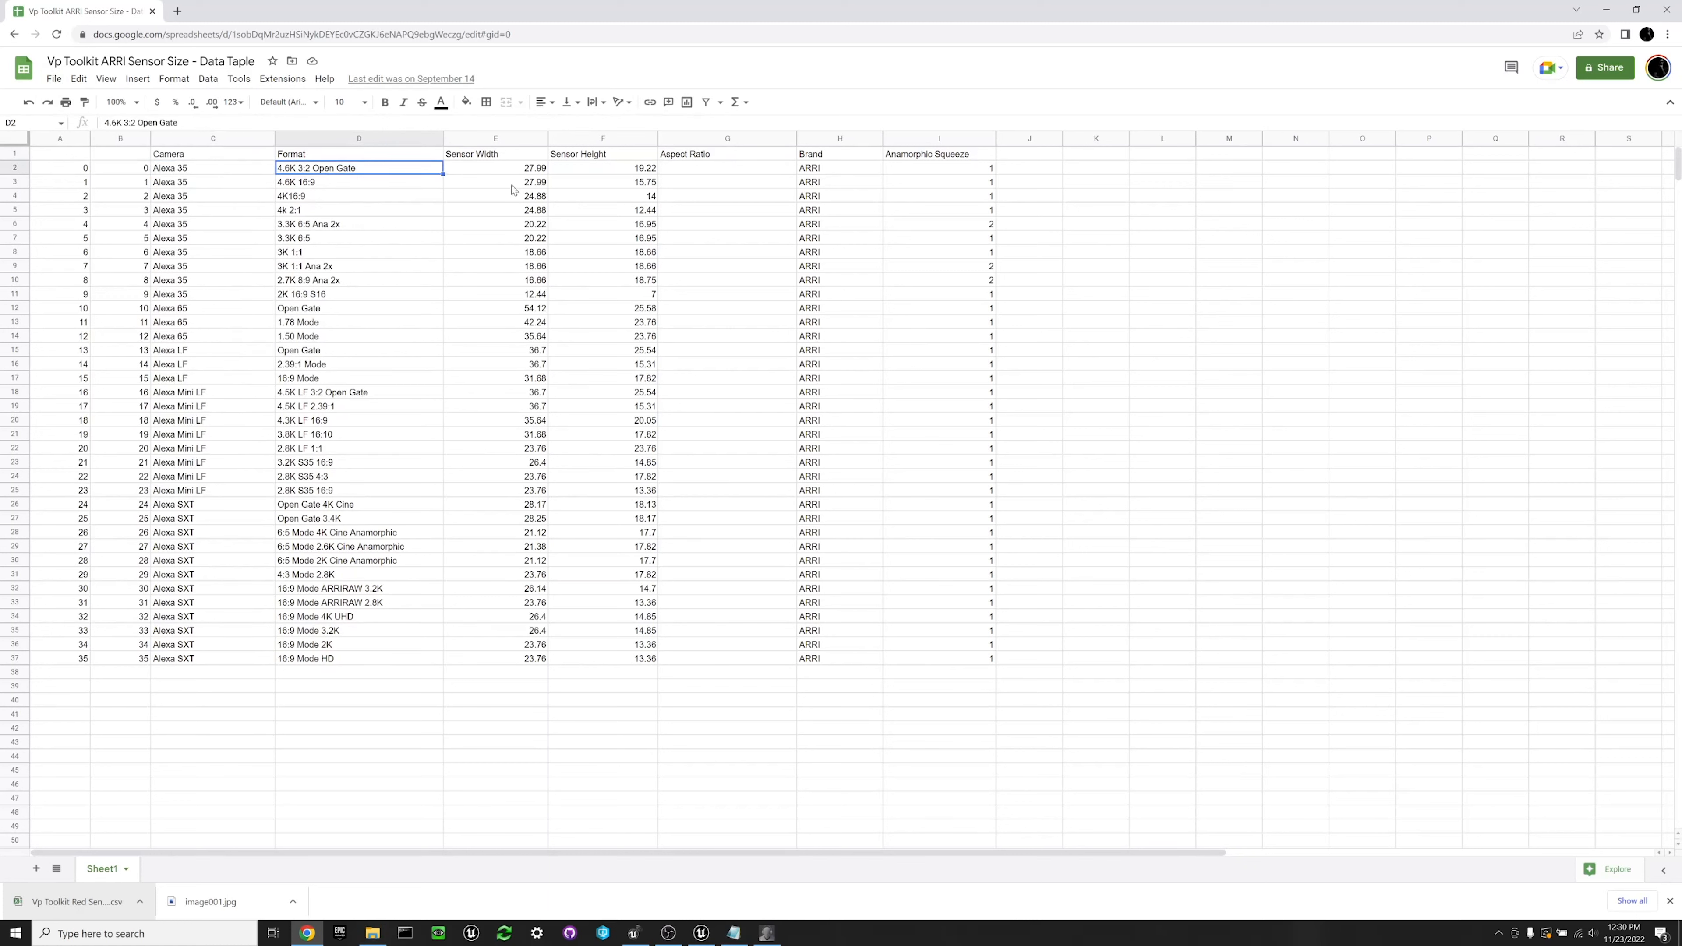
click(498, 170)
click(633, 169)
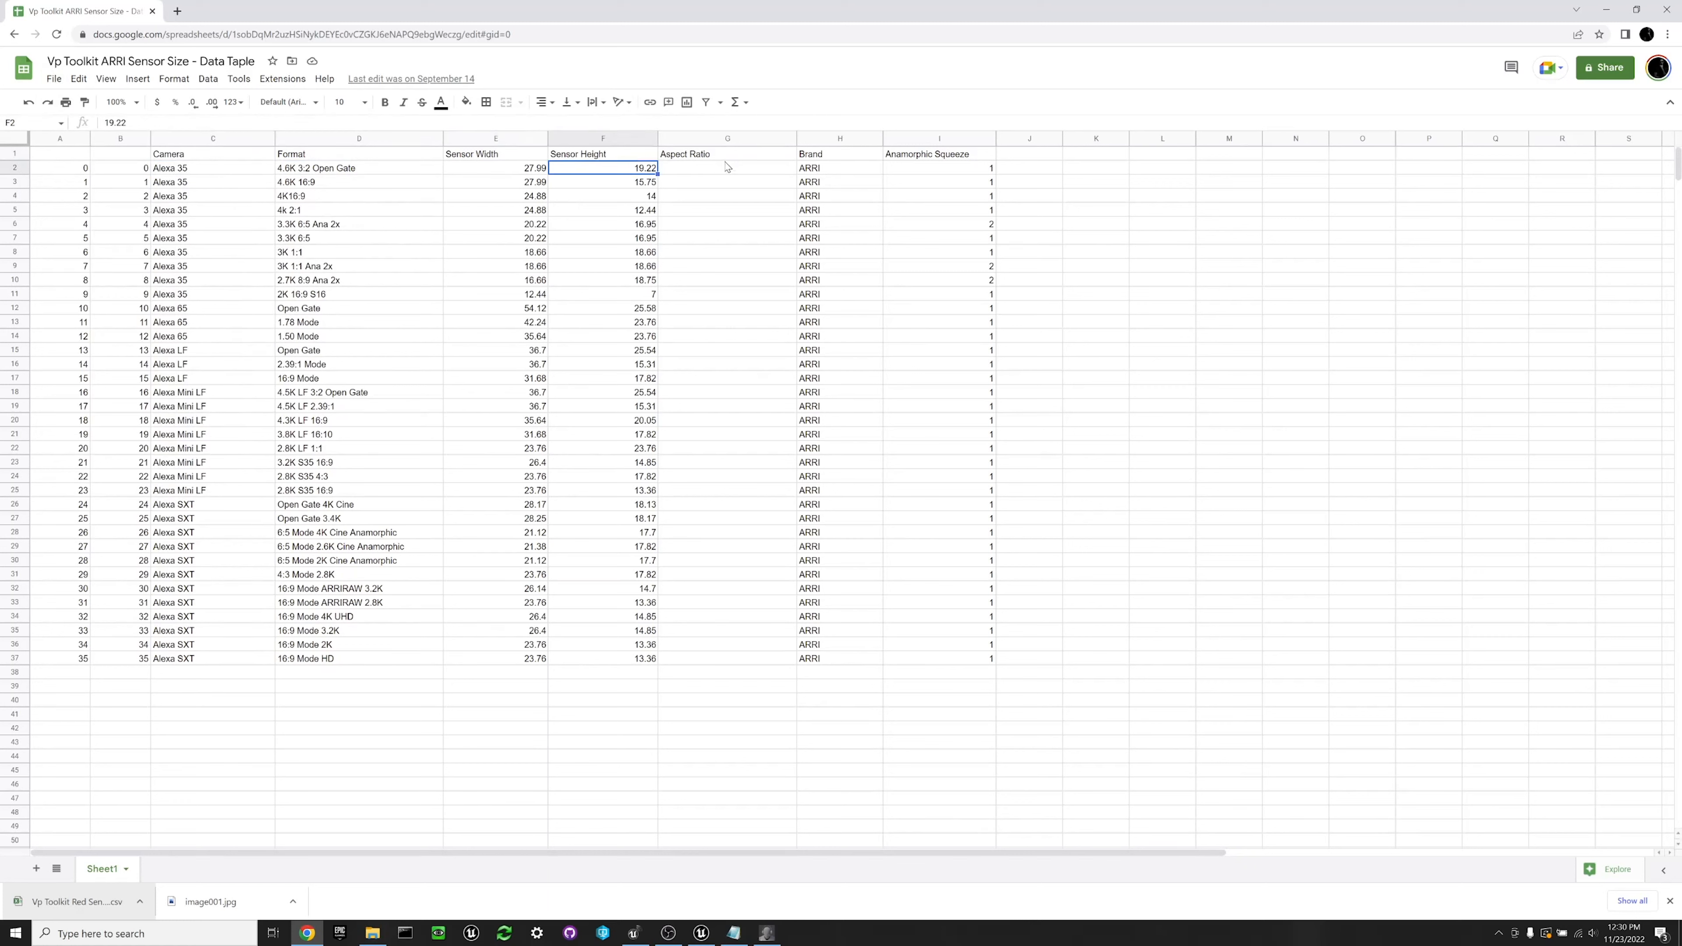
click(476, 169)
click(602, 169)
click(717, 171)
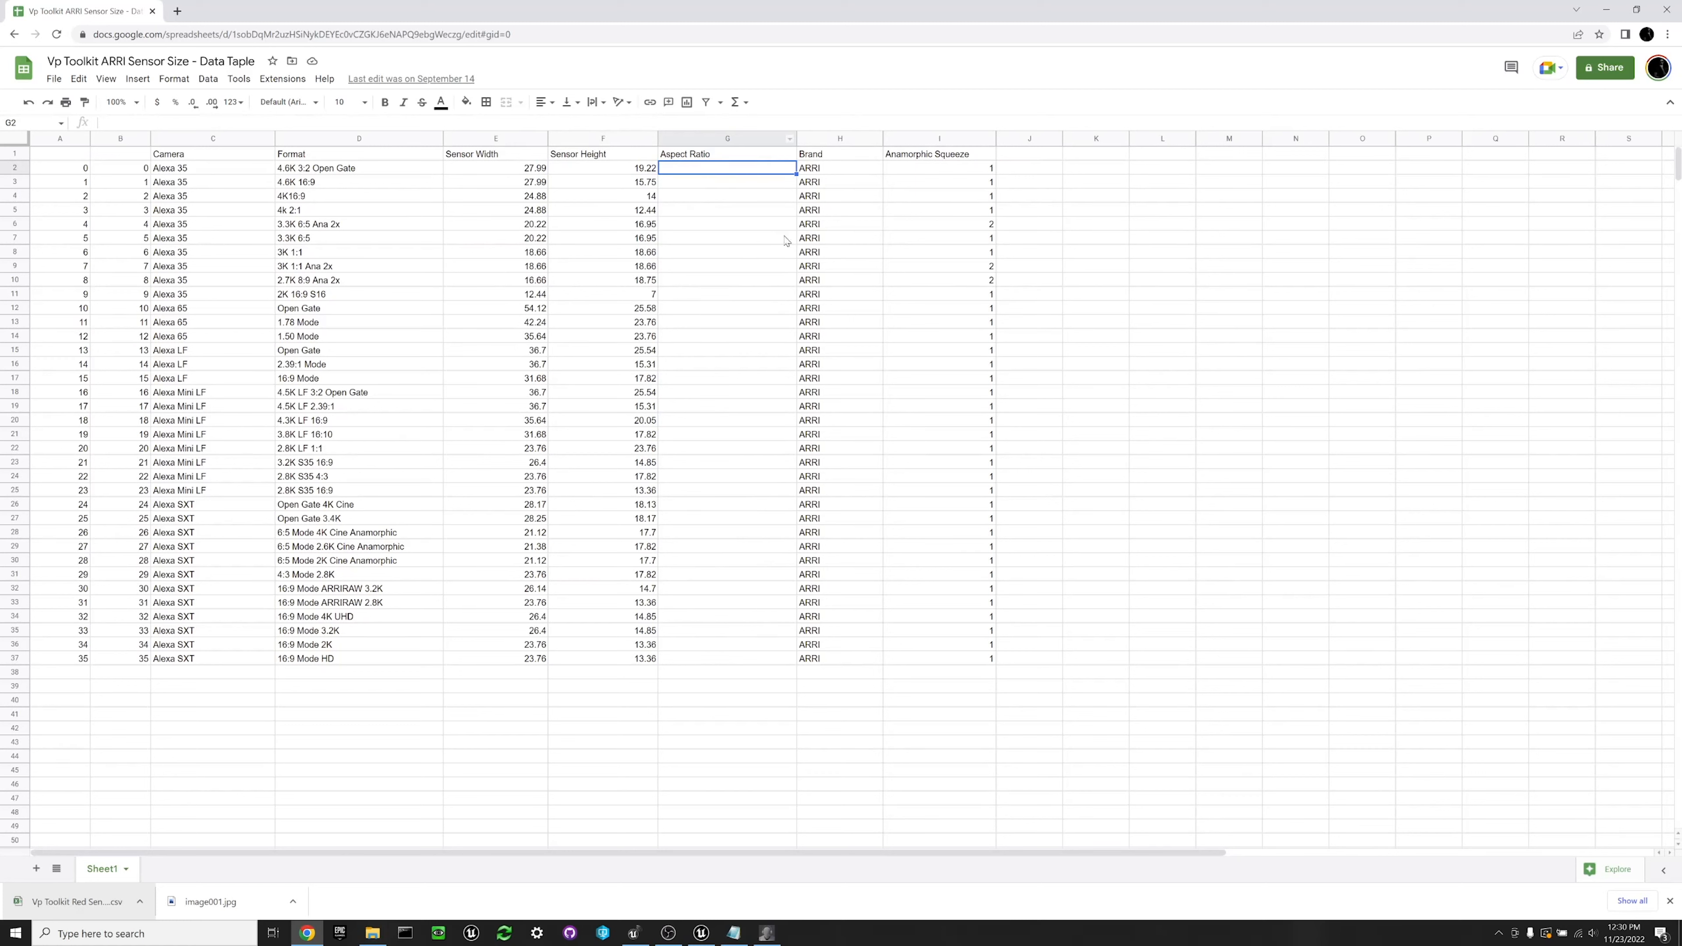
click(845, 171)
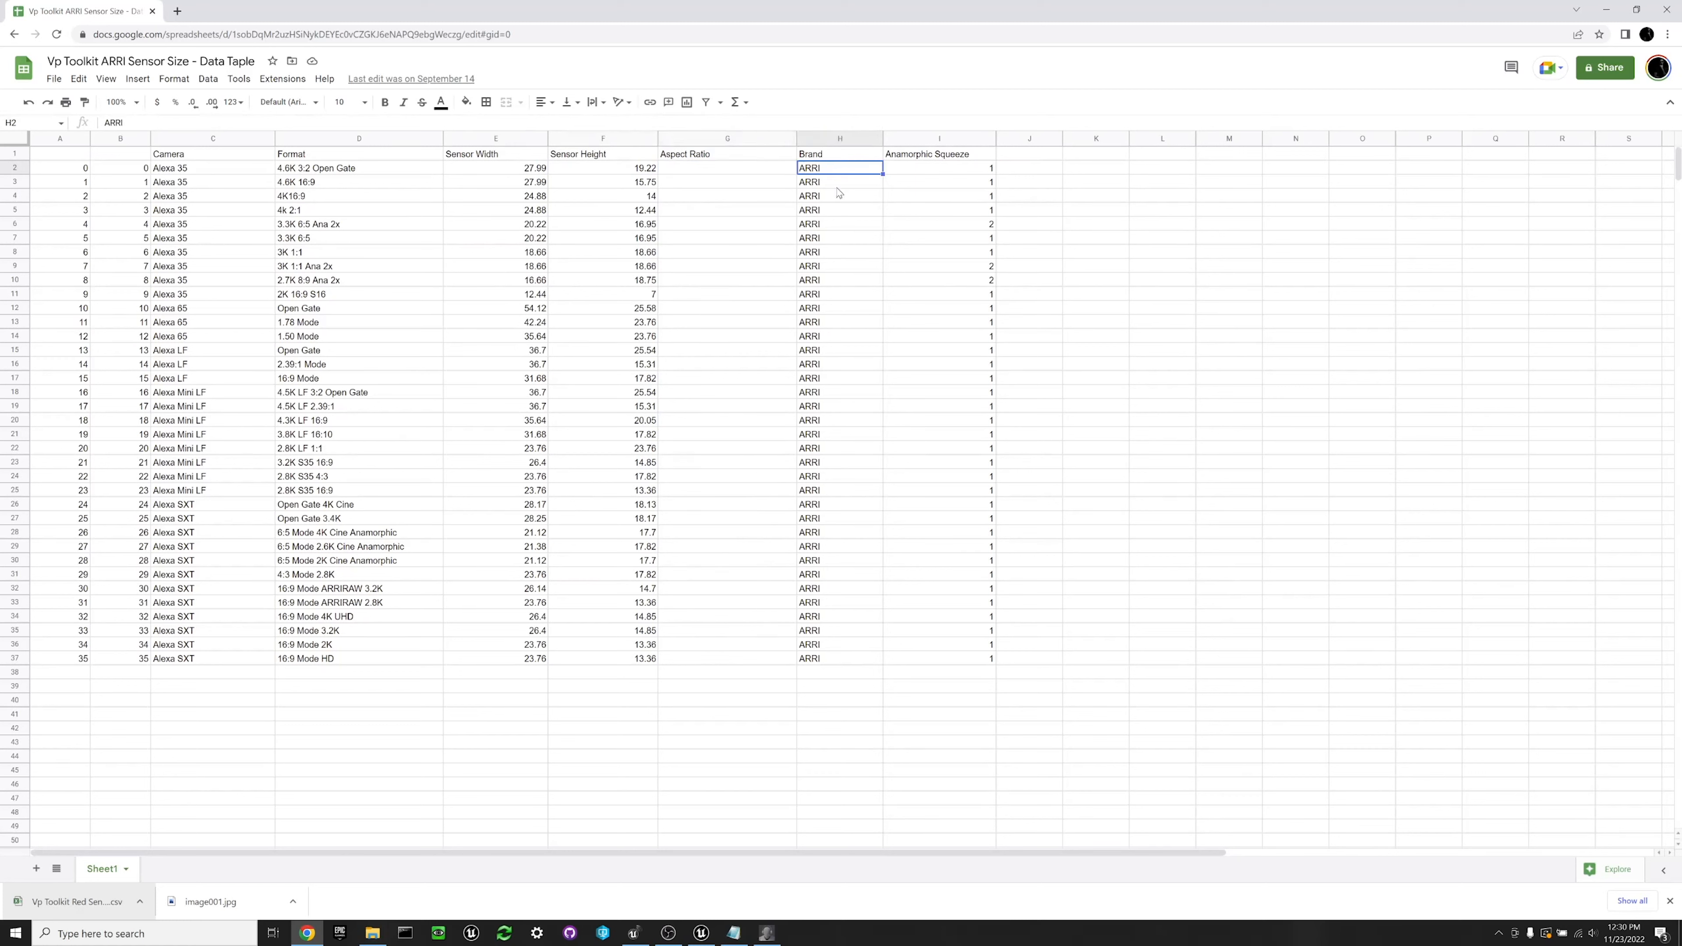
click(856, 506)
click(853, 547)
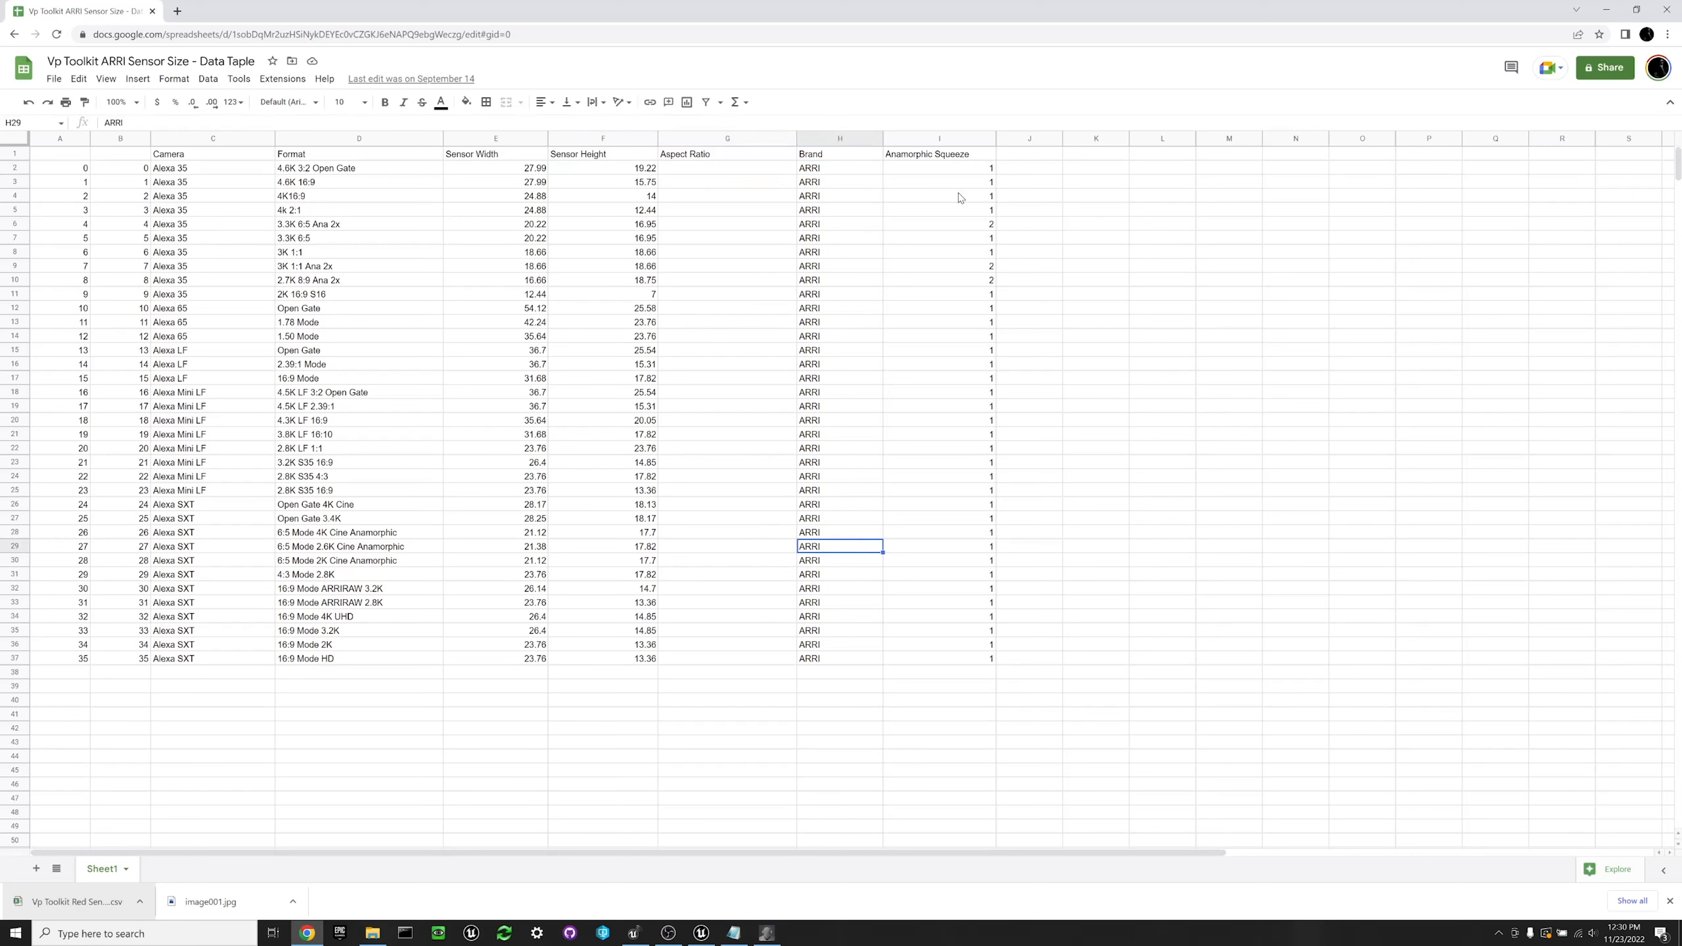
click(948, 171)
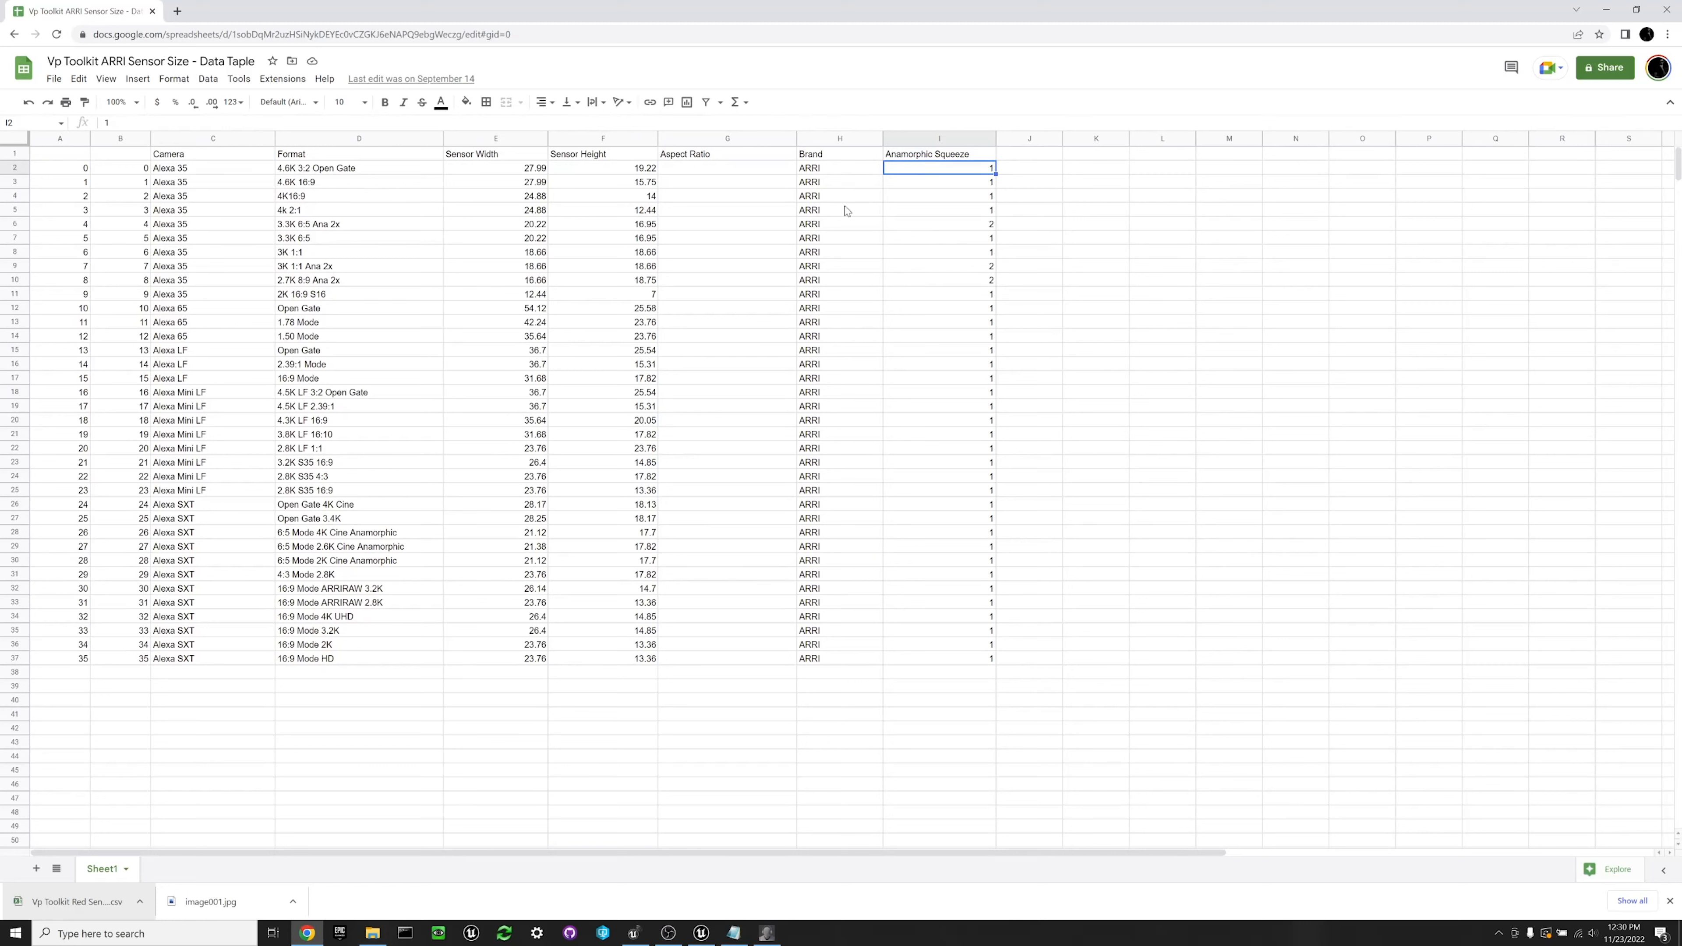
Download the ARRI sensor size sheet as a comma-separated values (.csv) file
click(53, 79)
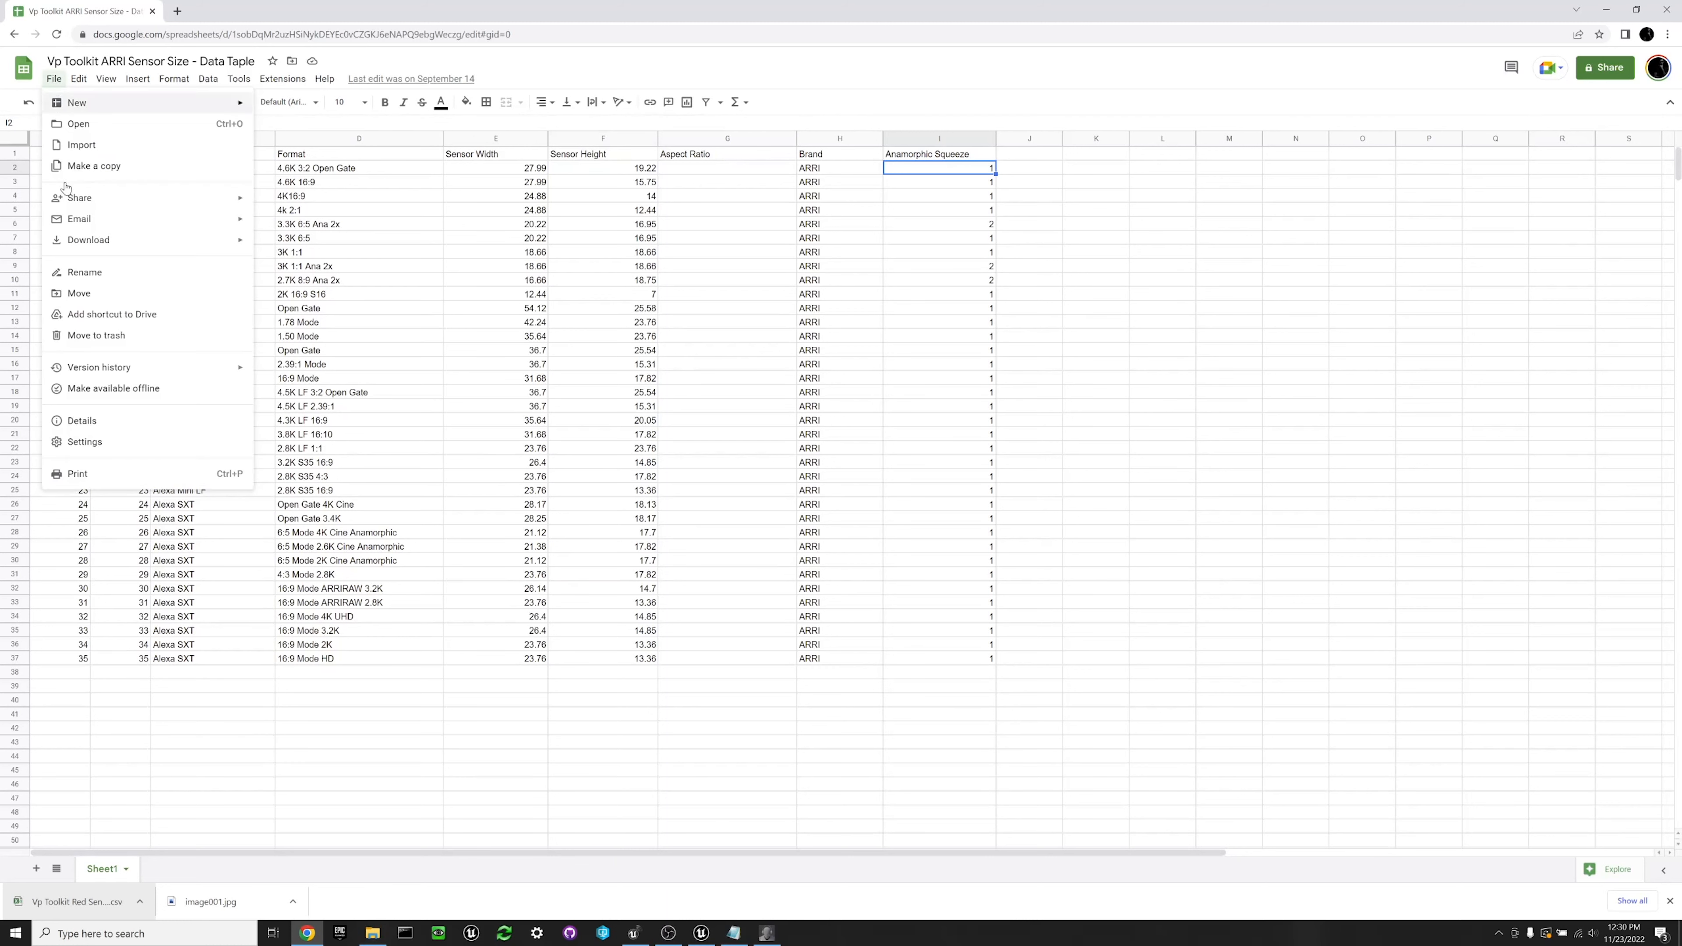
mouse_move(149, 240)
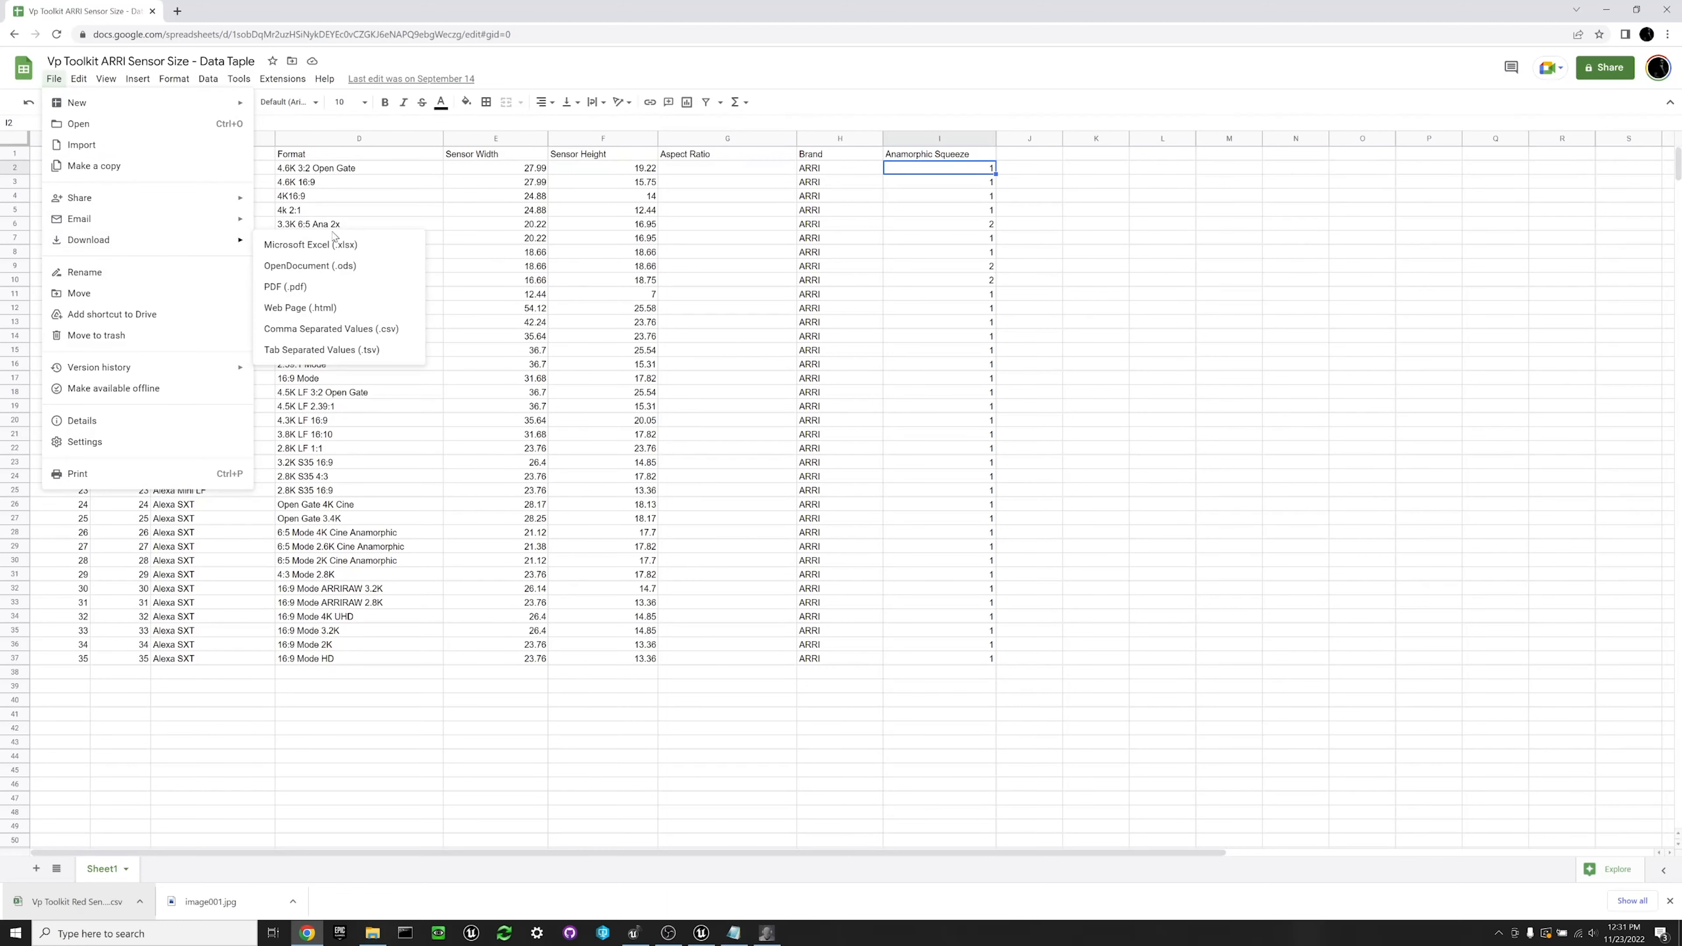
click(318, 329)
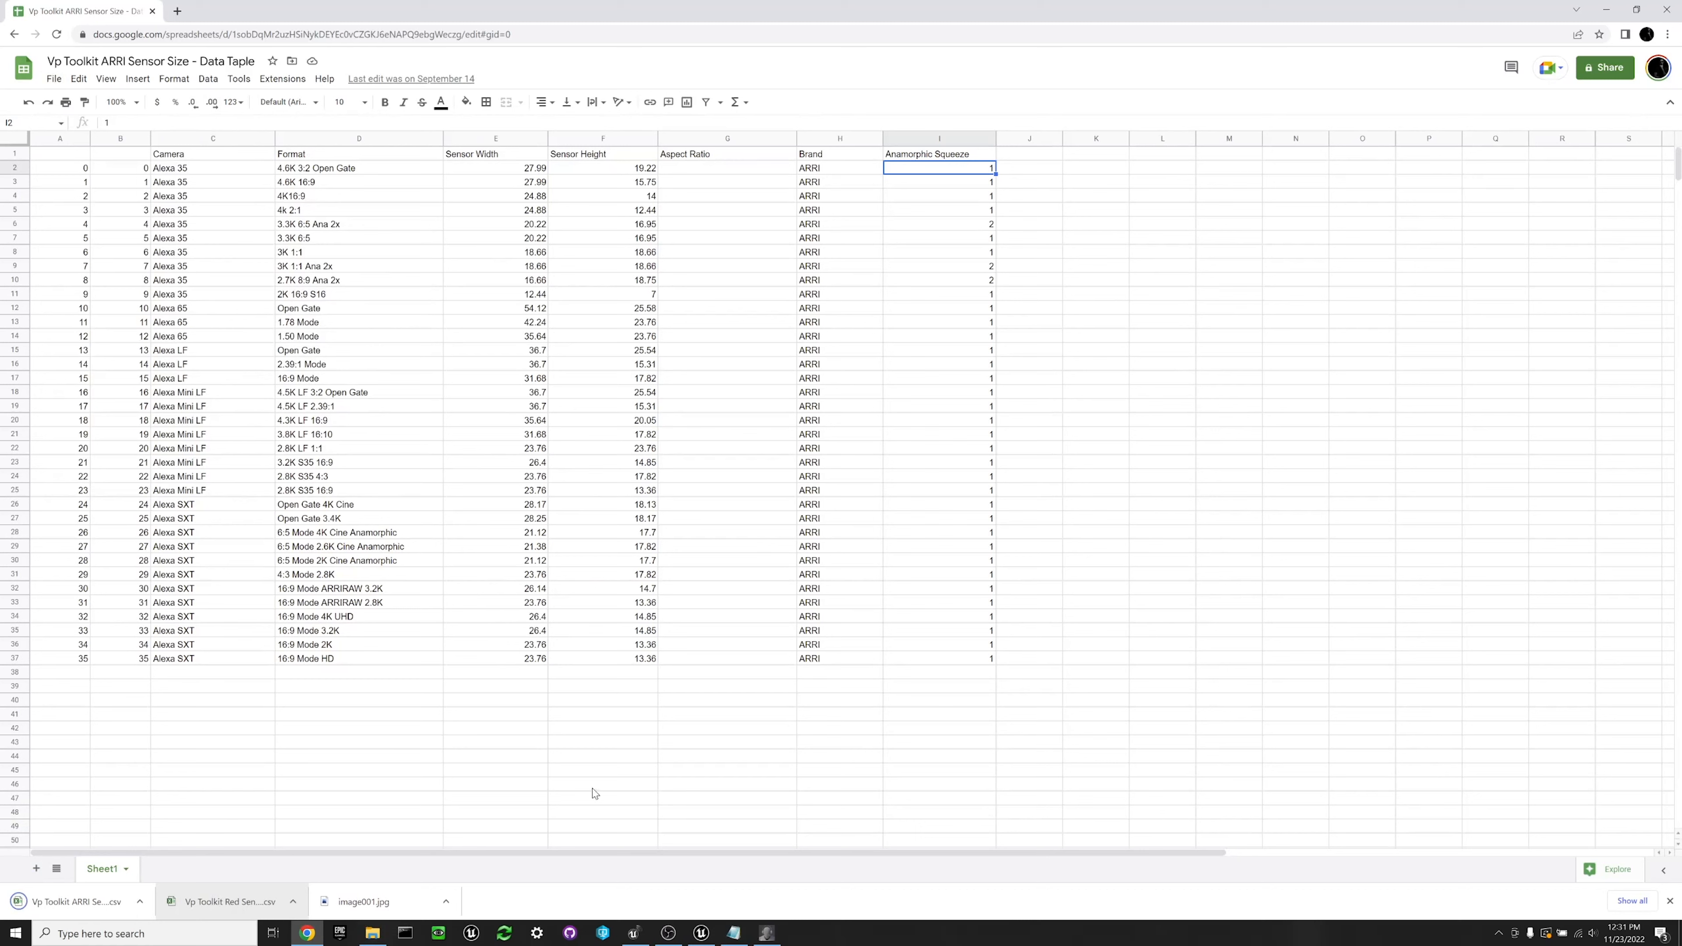
Switch to Unreal Engine, enlarge the Content Browser and open the VP Toolkit Concept Kit plugin's Cameras/User folder
click(700, 934)
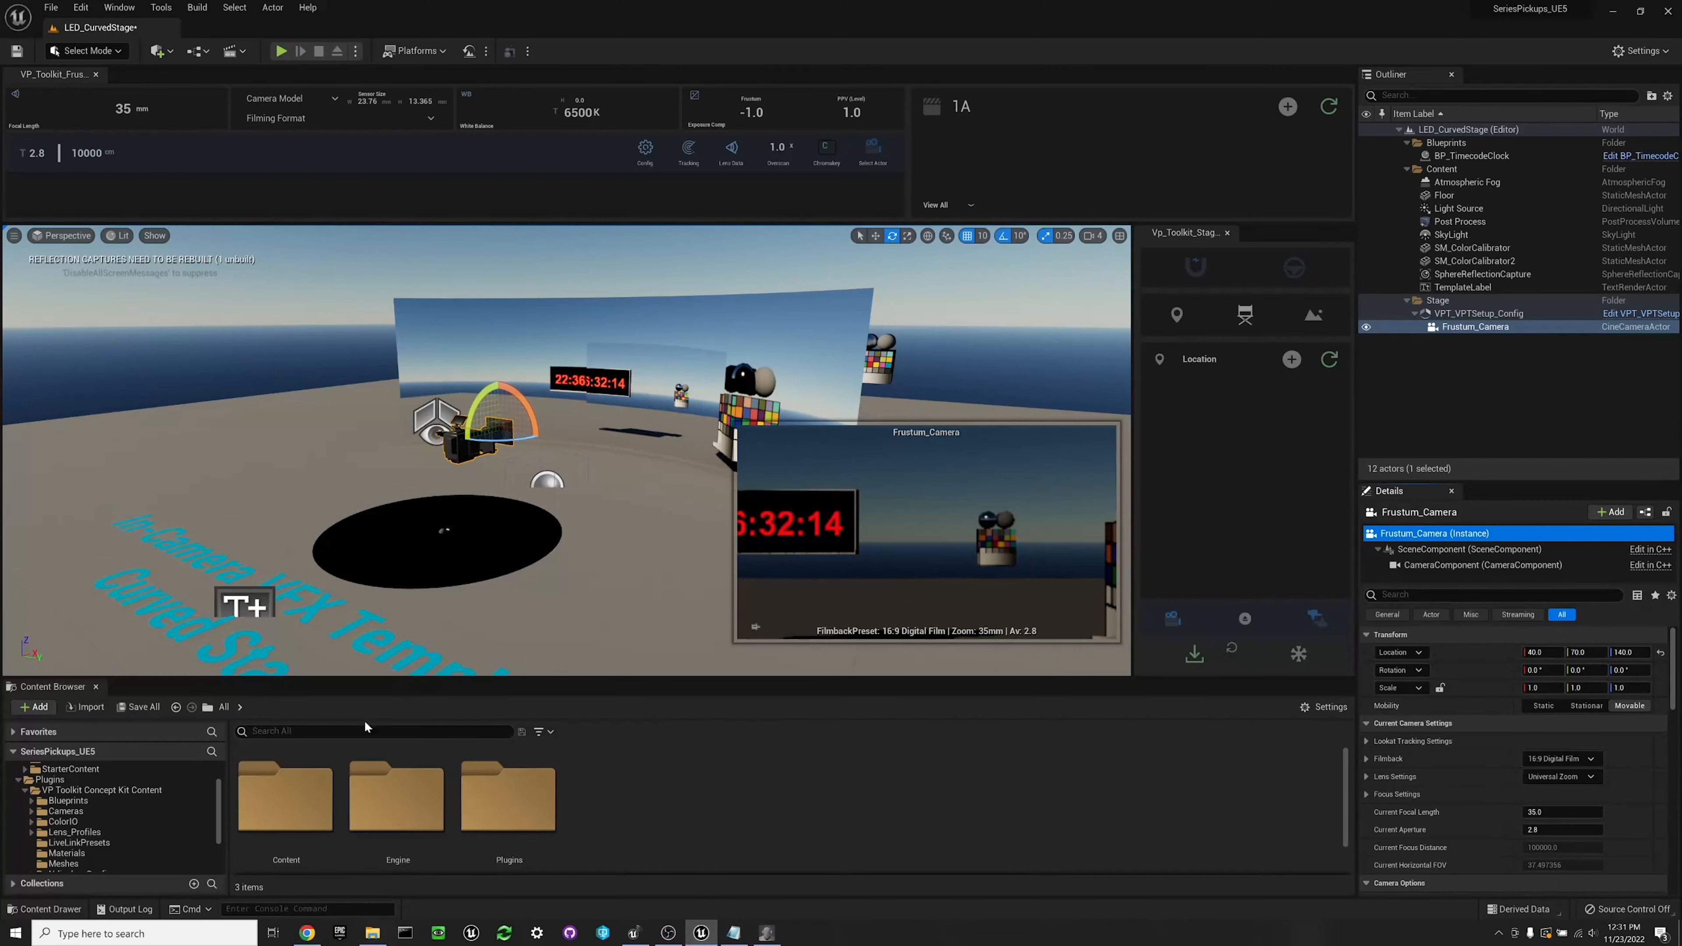
drag(521, 679, 523, 557)
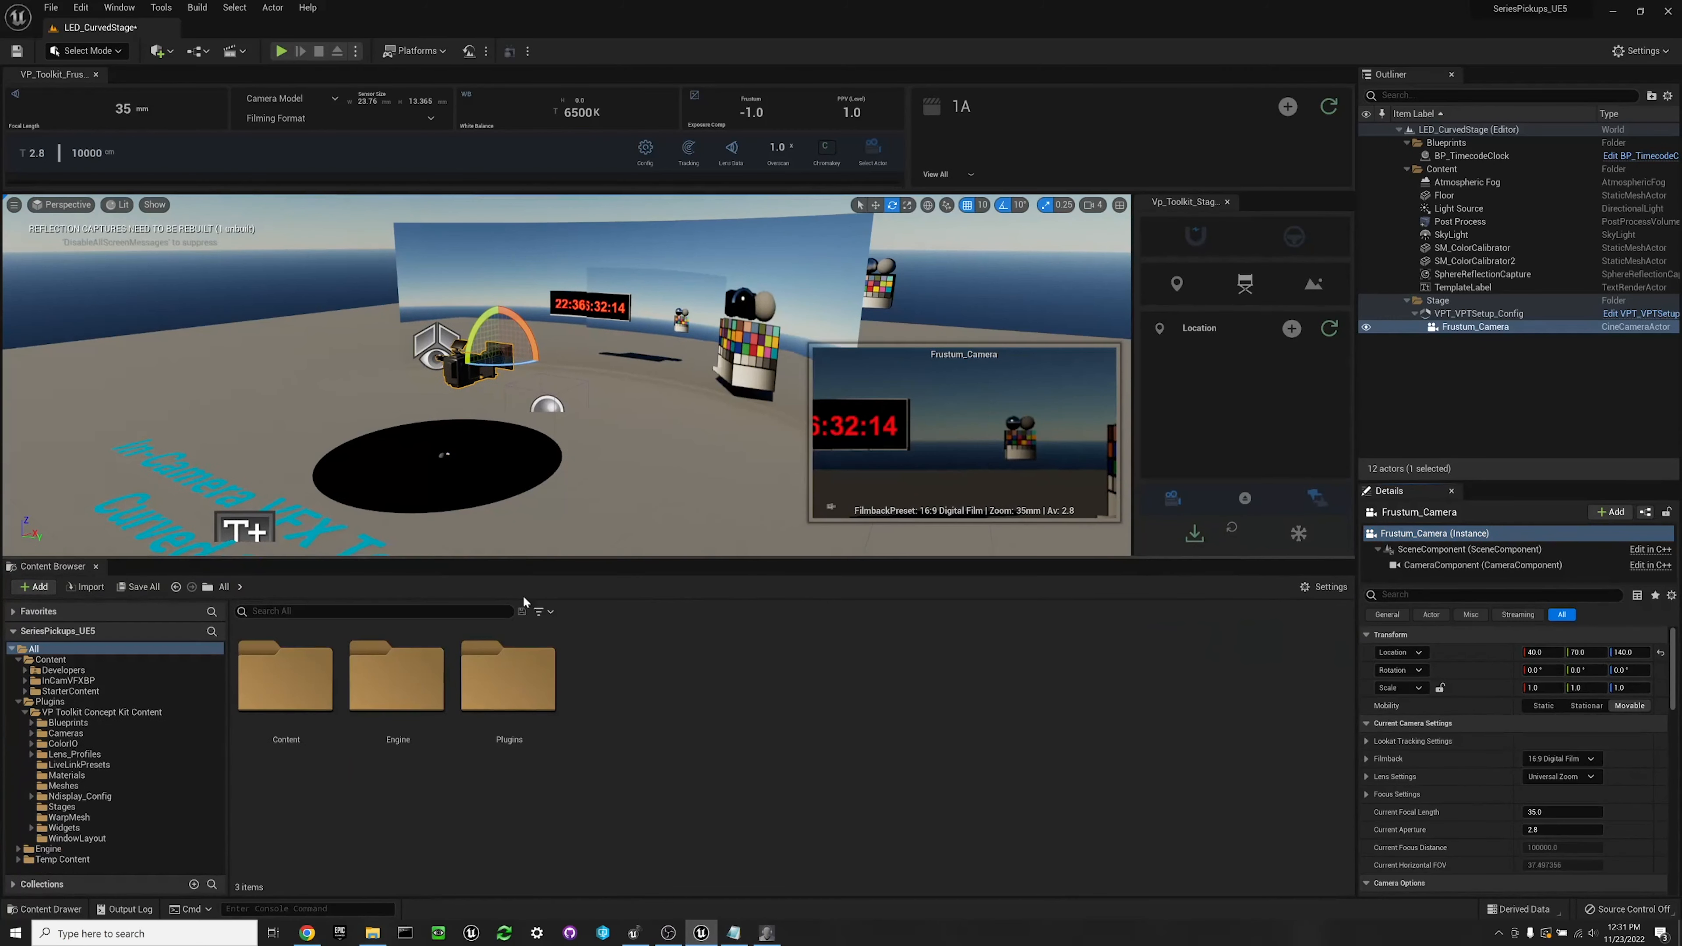
double_click(509, 689)
double_click(286, 679)
scroll(718, 763, down, 1)
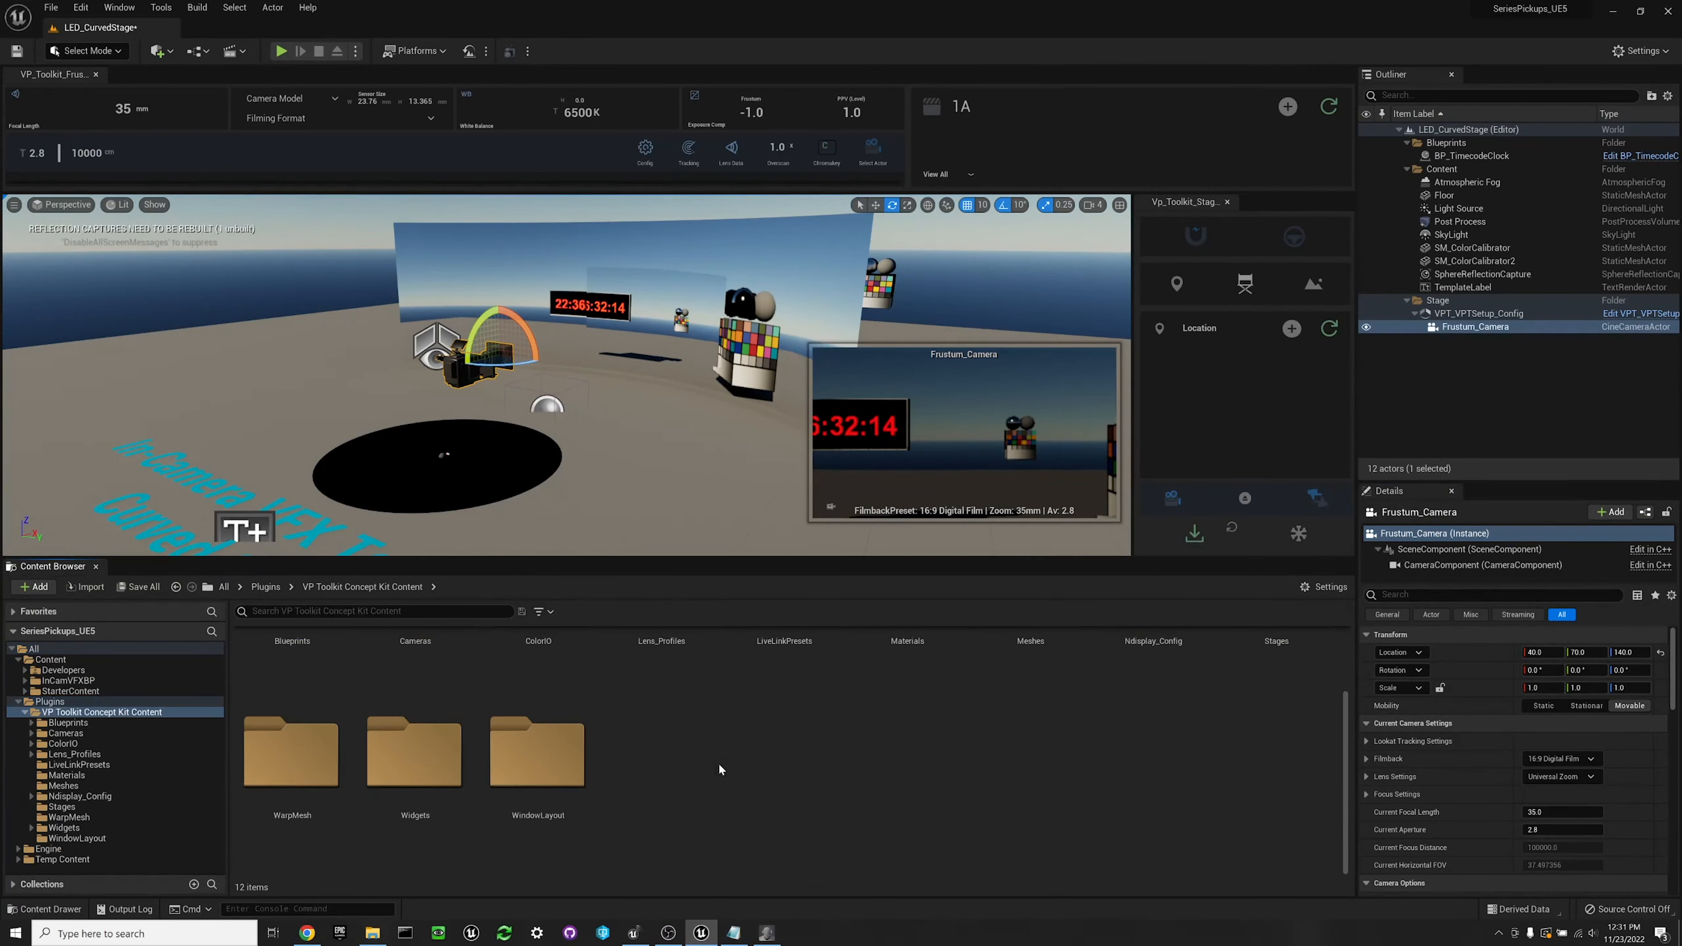
scroll(745, 761, up, 1)
click(426, 679)
double_click(426, 678)
click(512, 681)
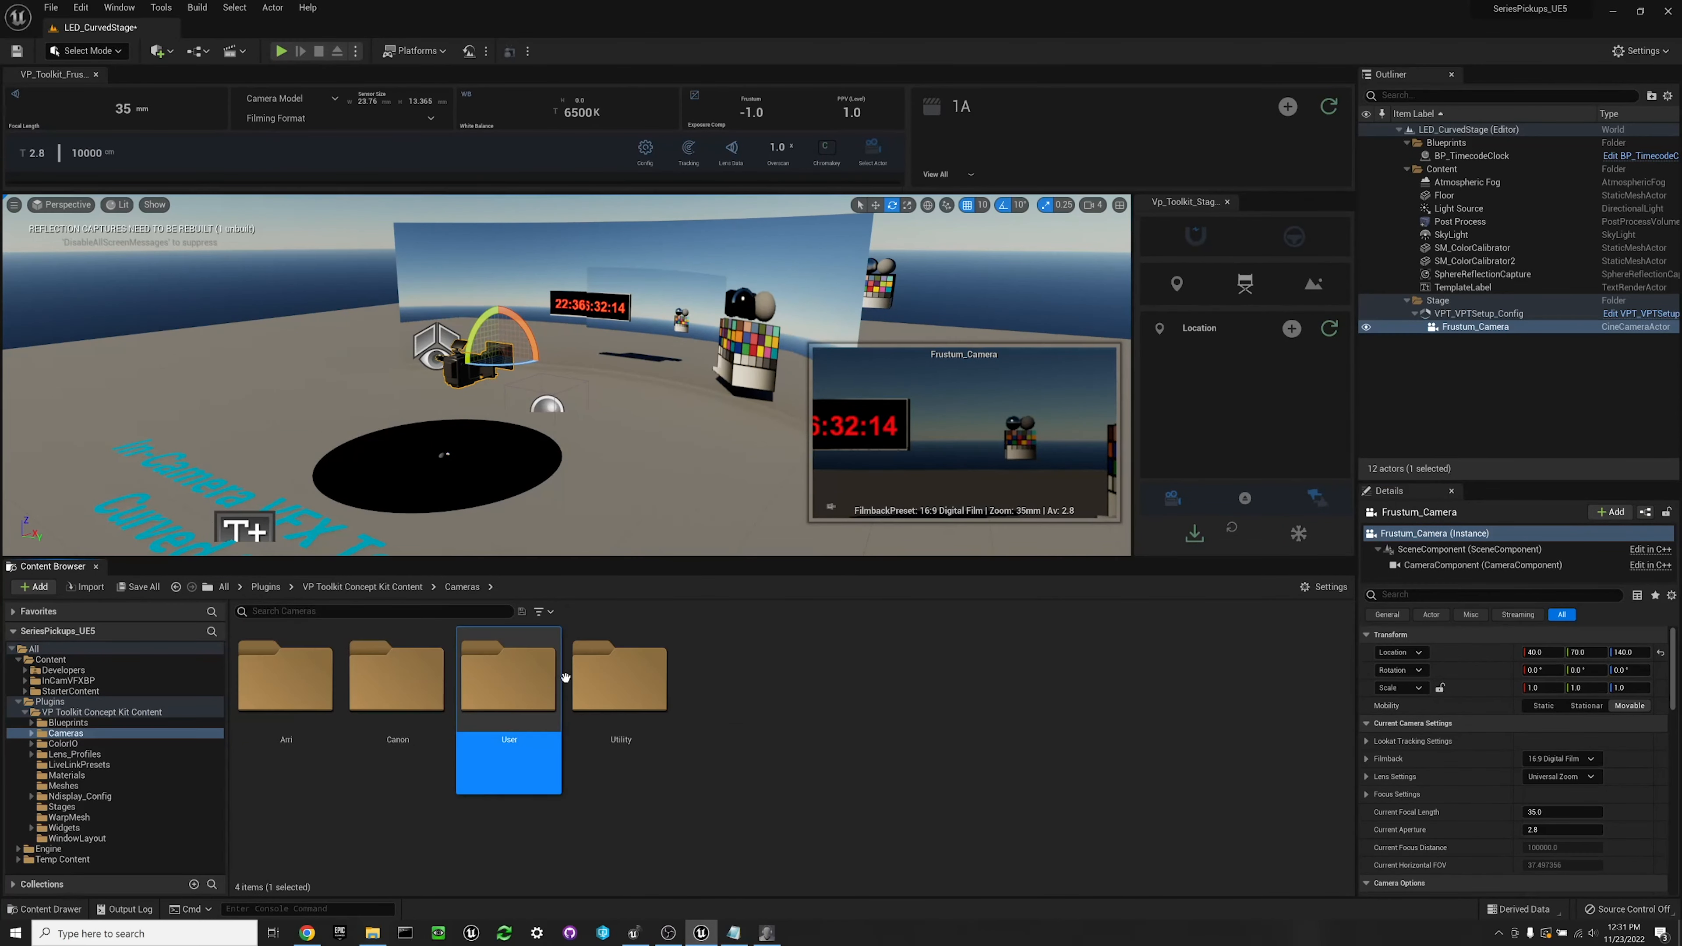
double_click(513, 681)
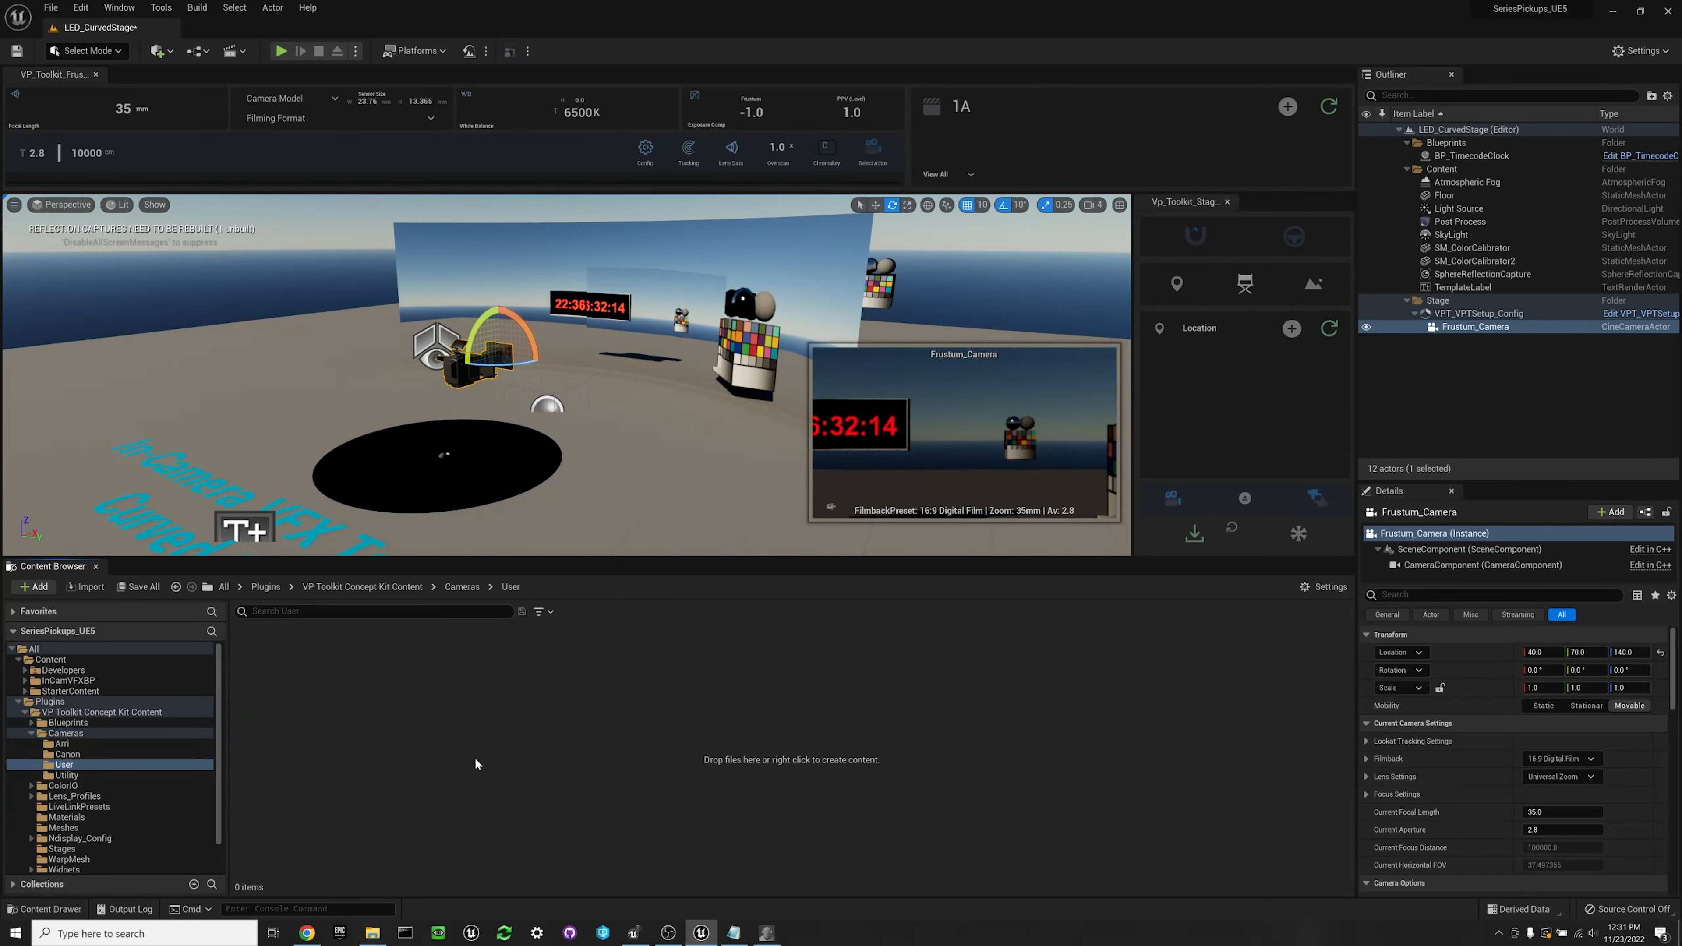
Create a Data Table in the User folder with the SensorSize_Struct row structure and name it ARRI_DataTable
right_click(520, 758)
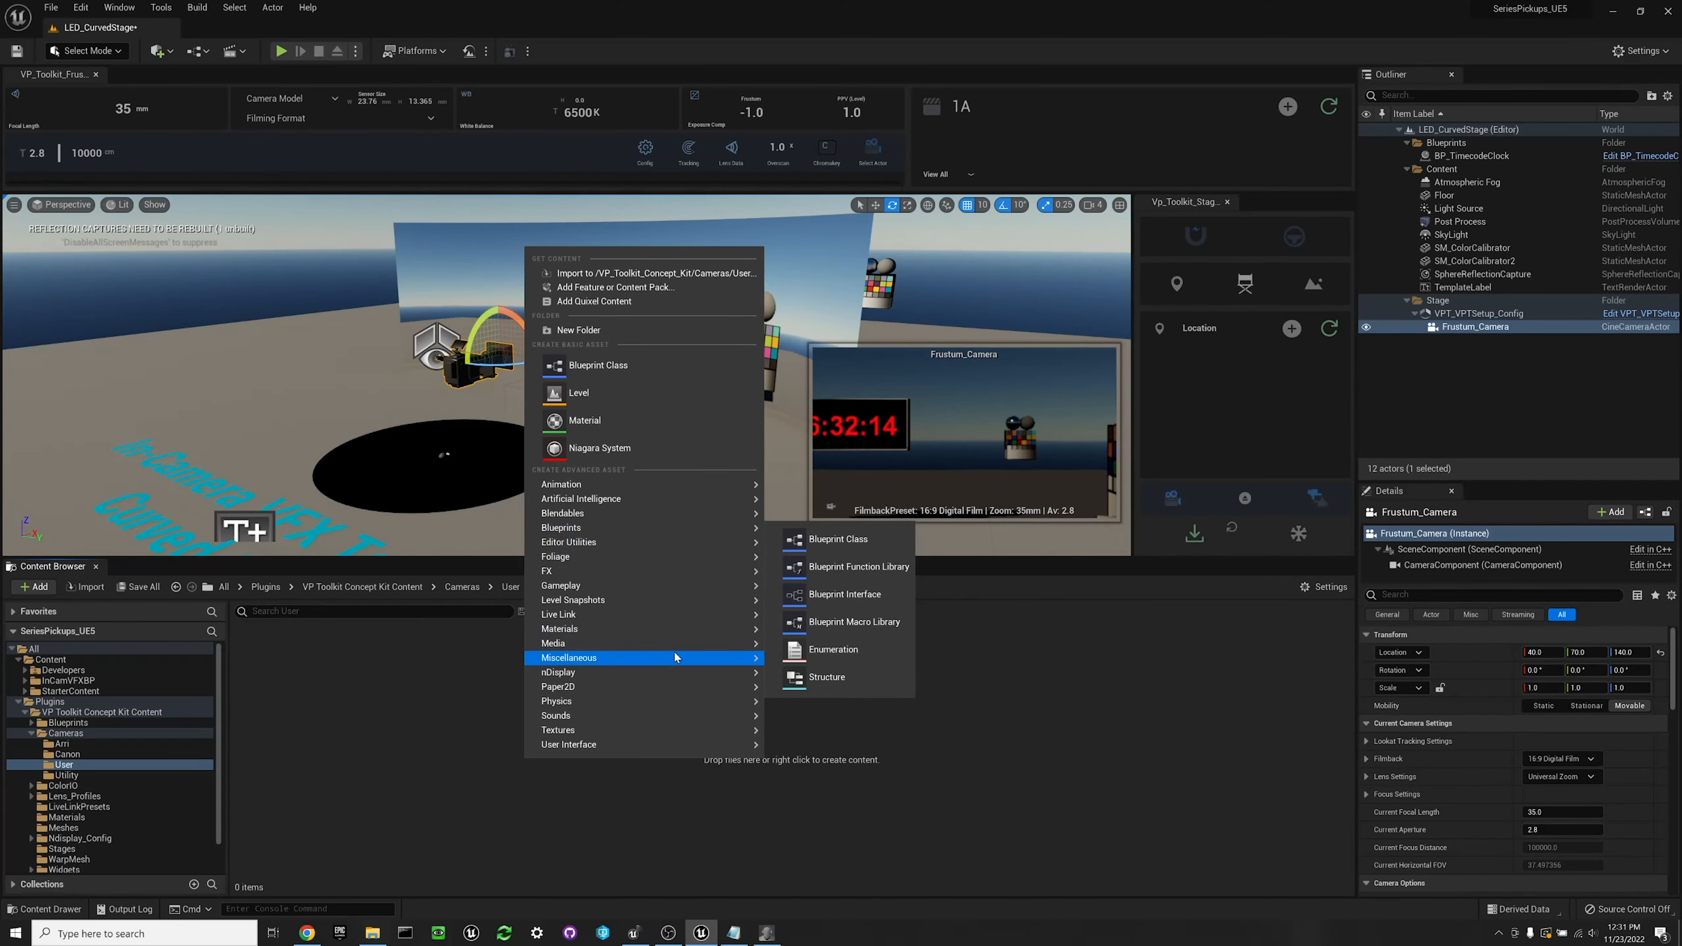
mouse_move(675, 654)
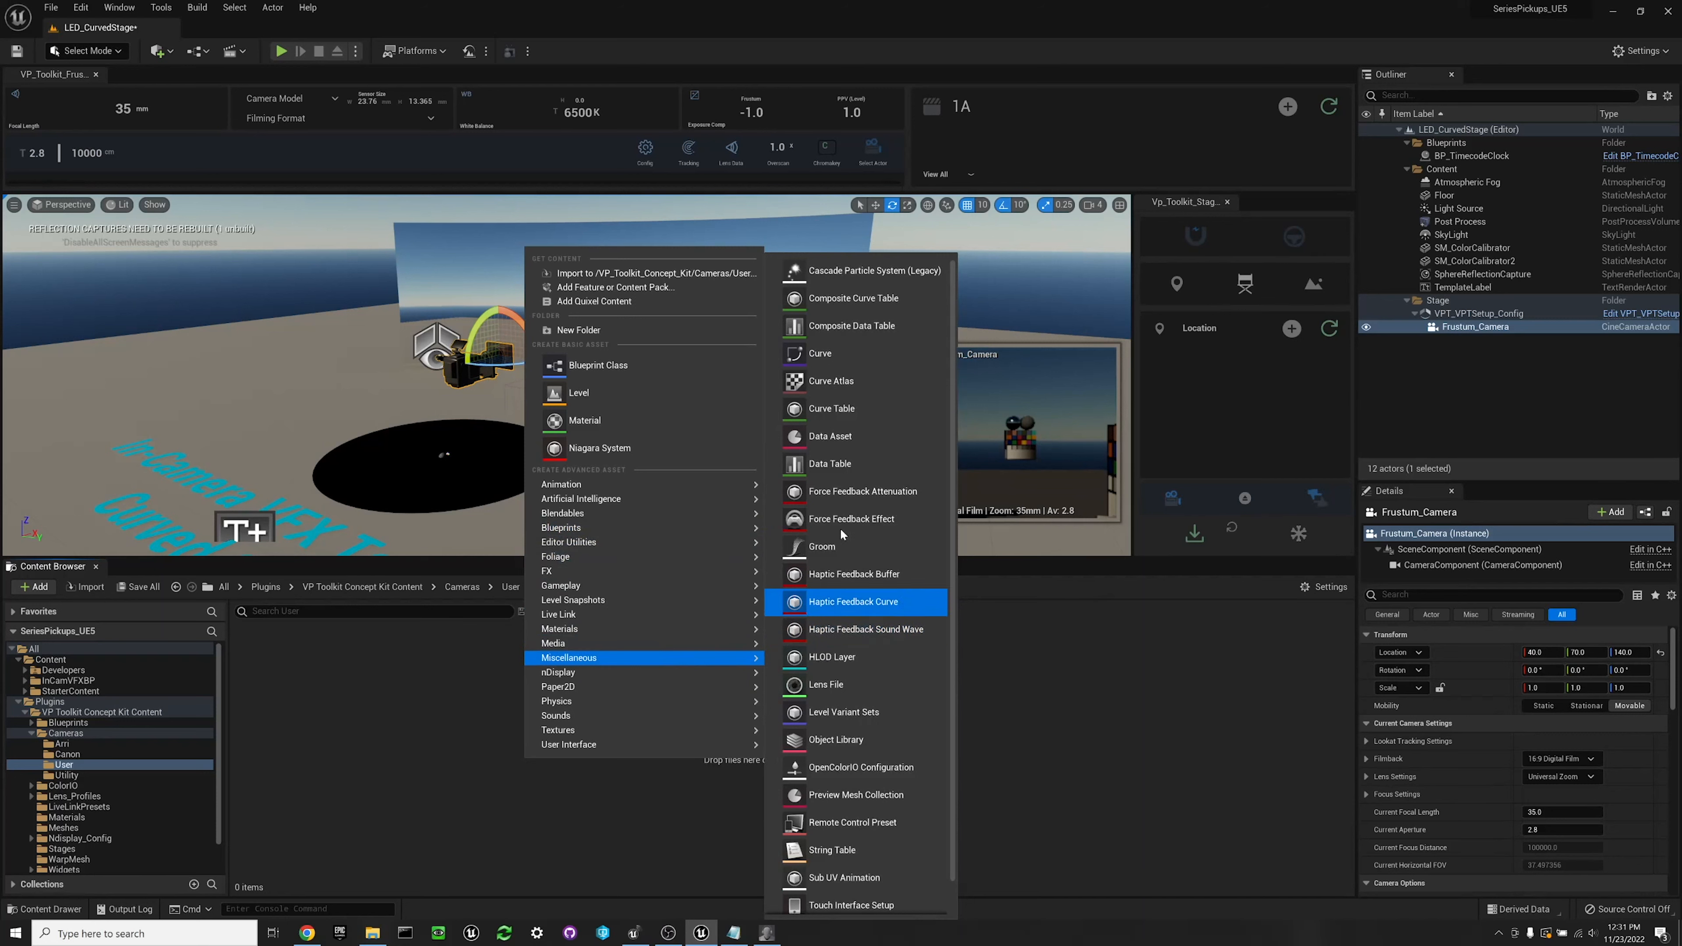
click(828, 466)
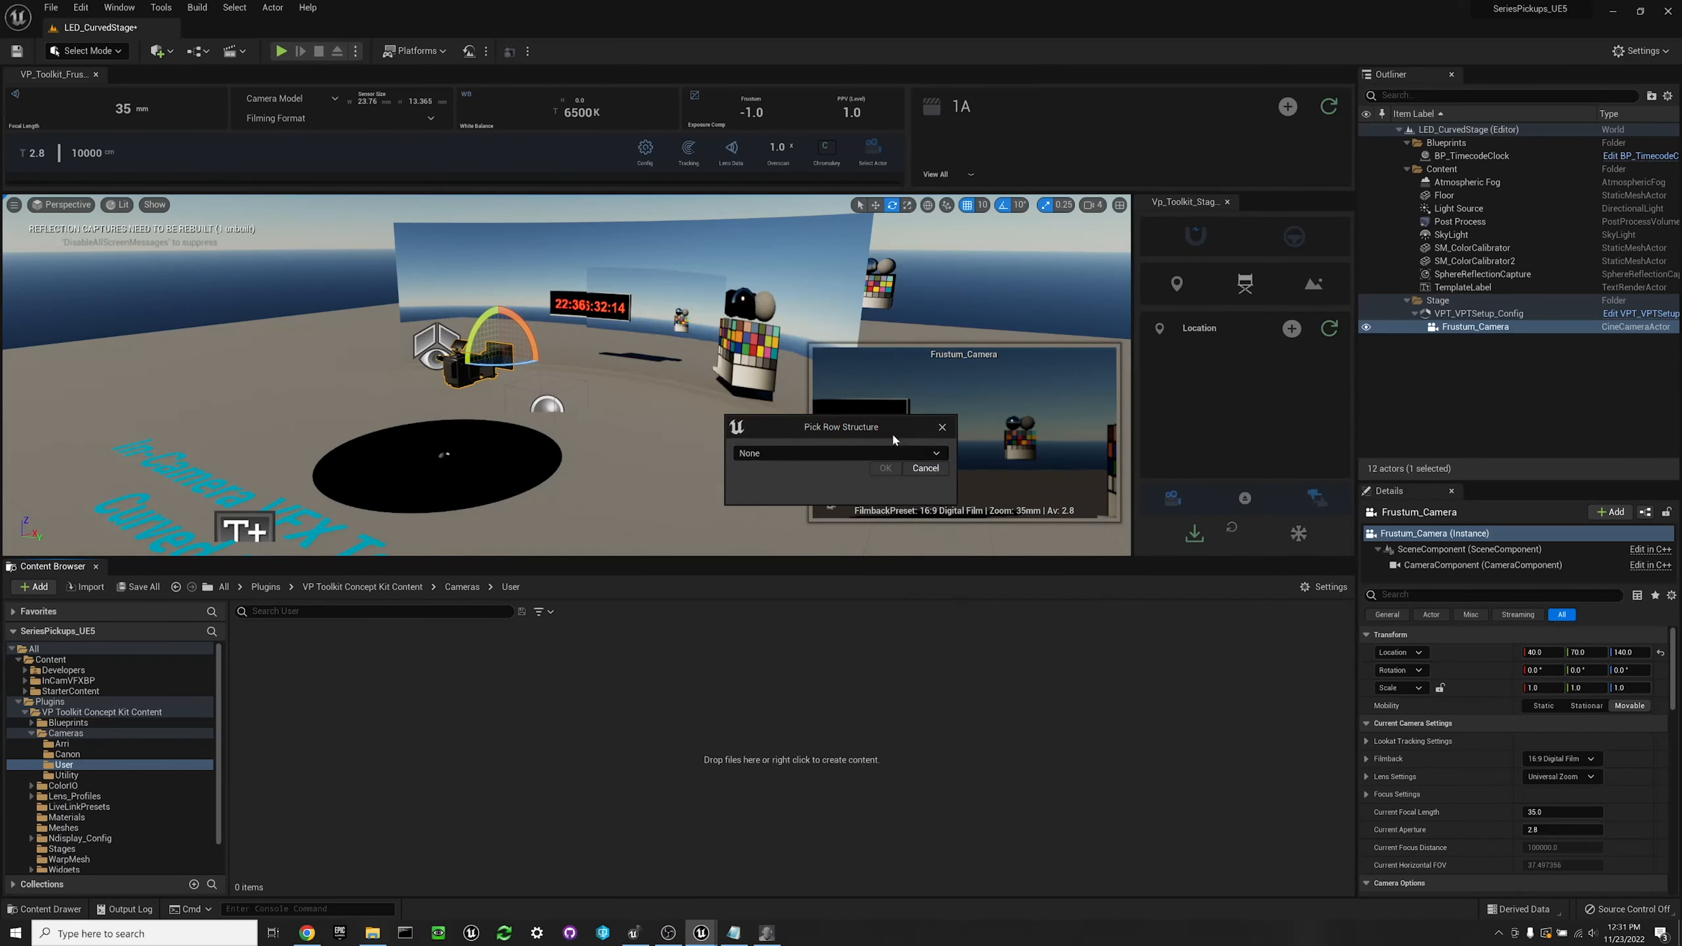
click(937, 455)
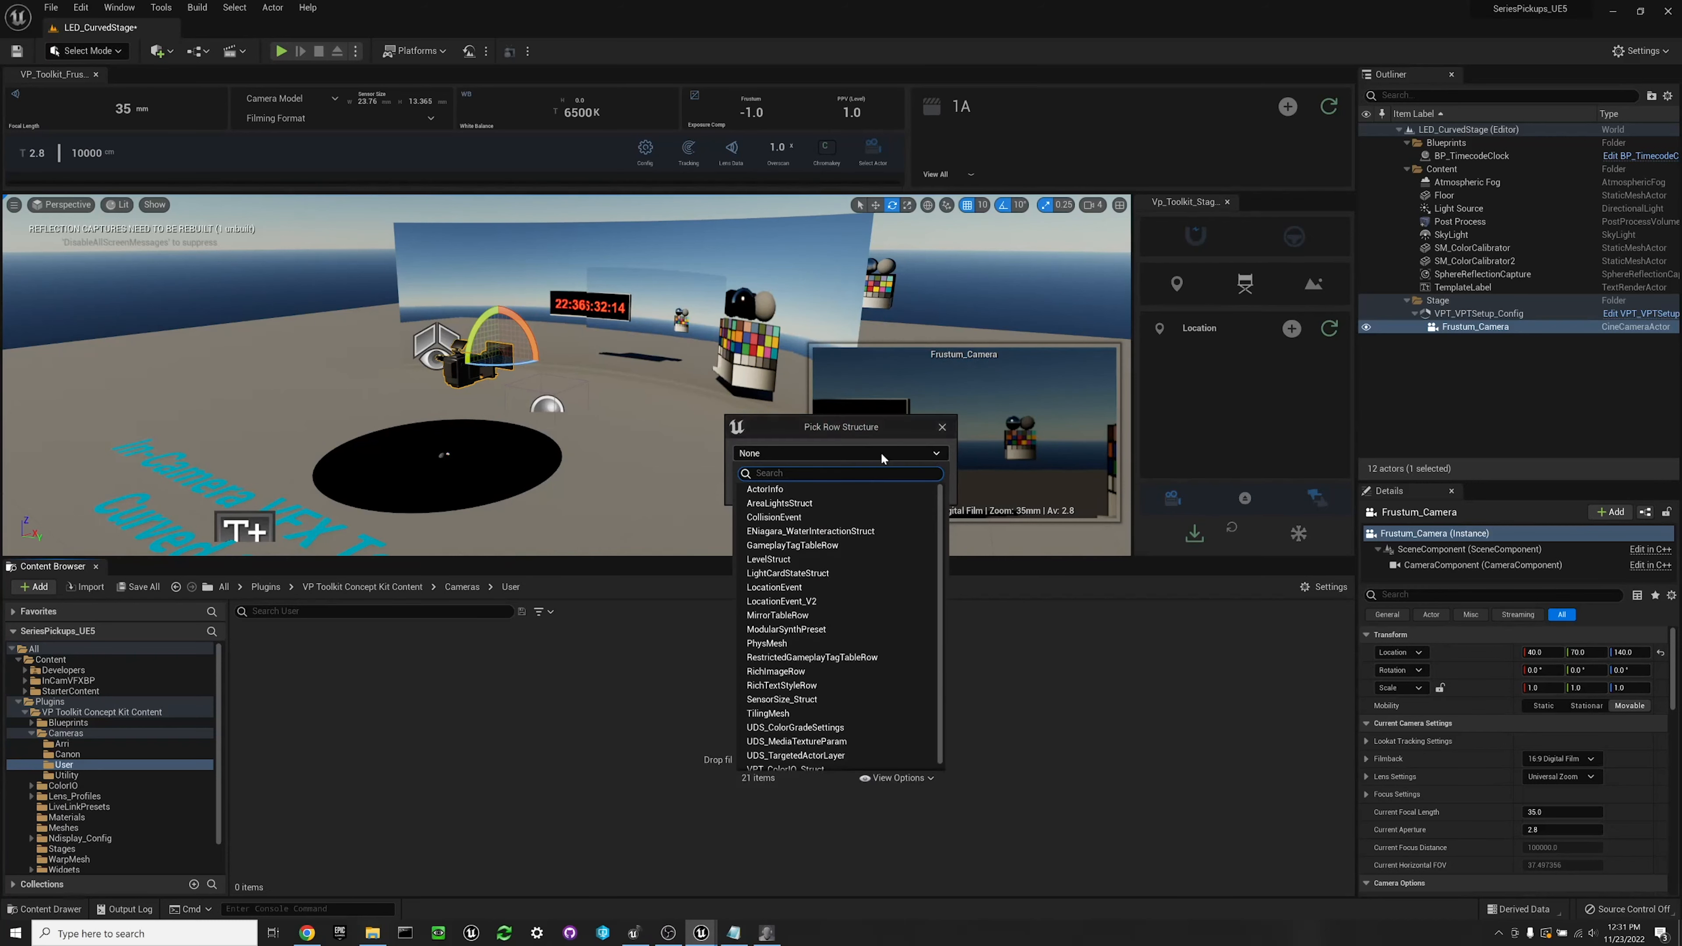
text(sensor)
click(794, 489)
click(805, 483)
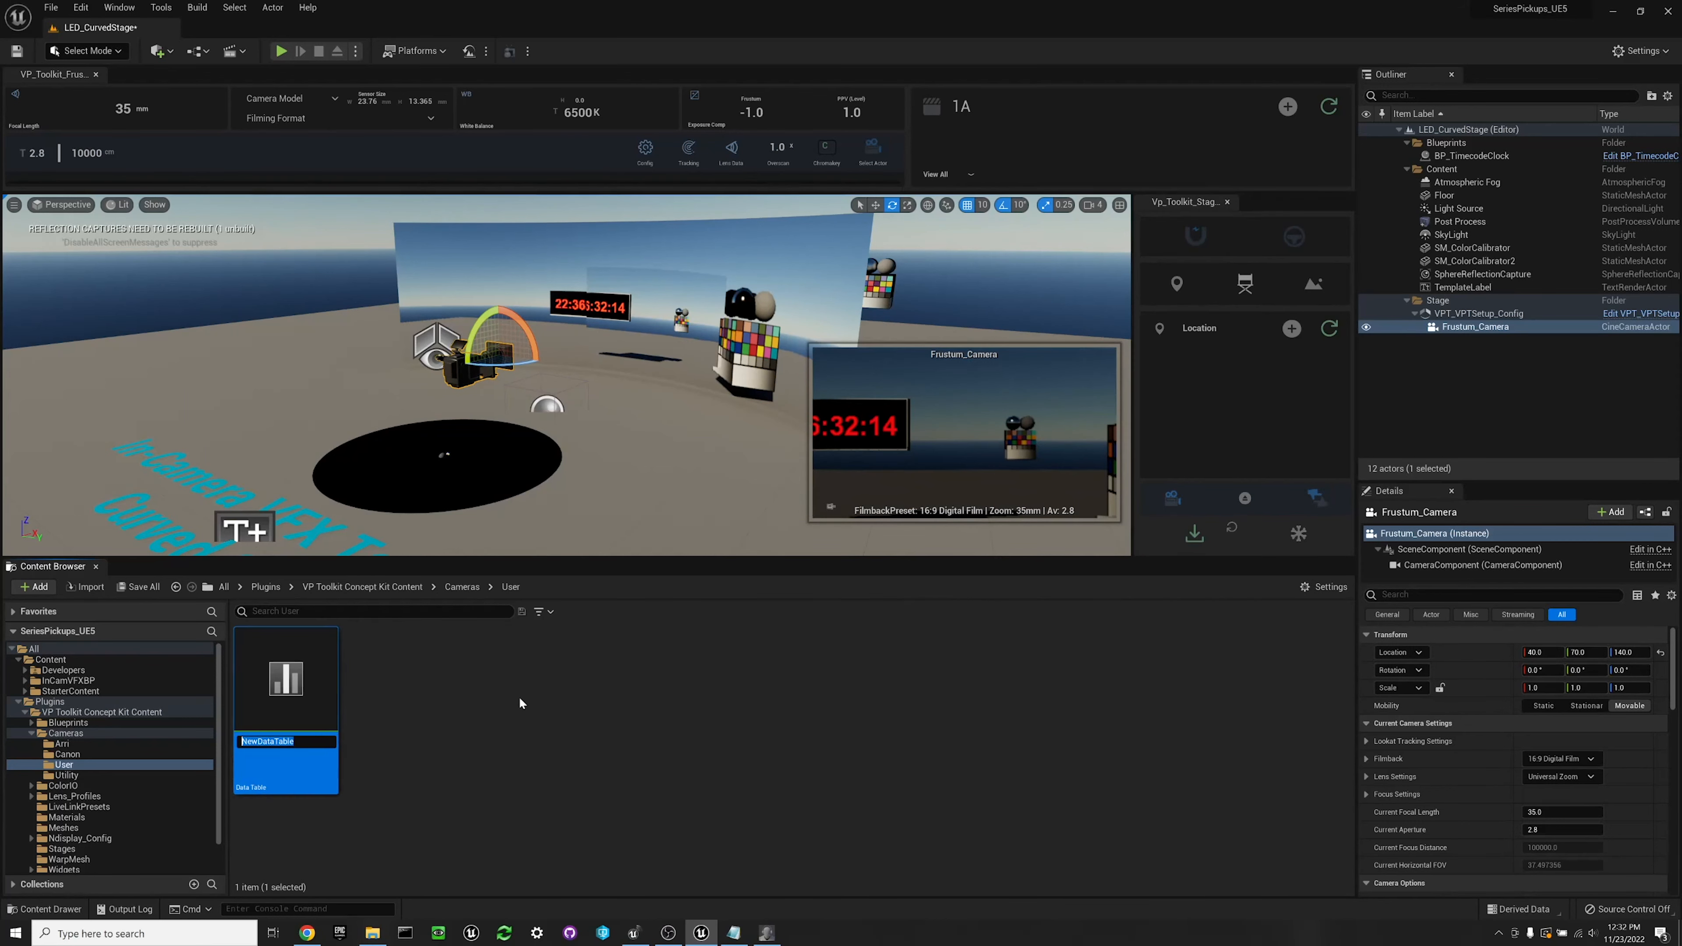
text(ARRI_DataTable)
key(Return)
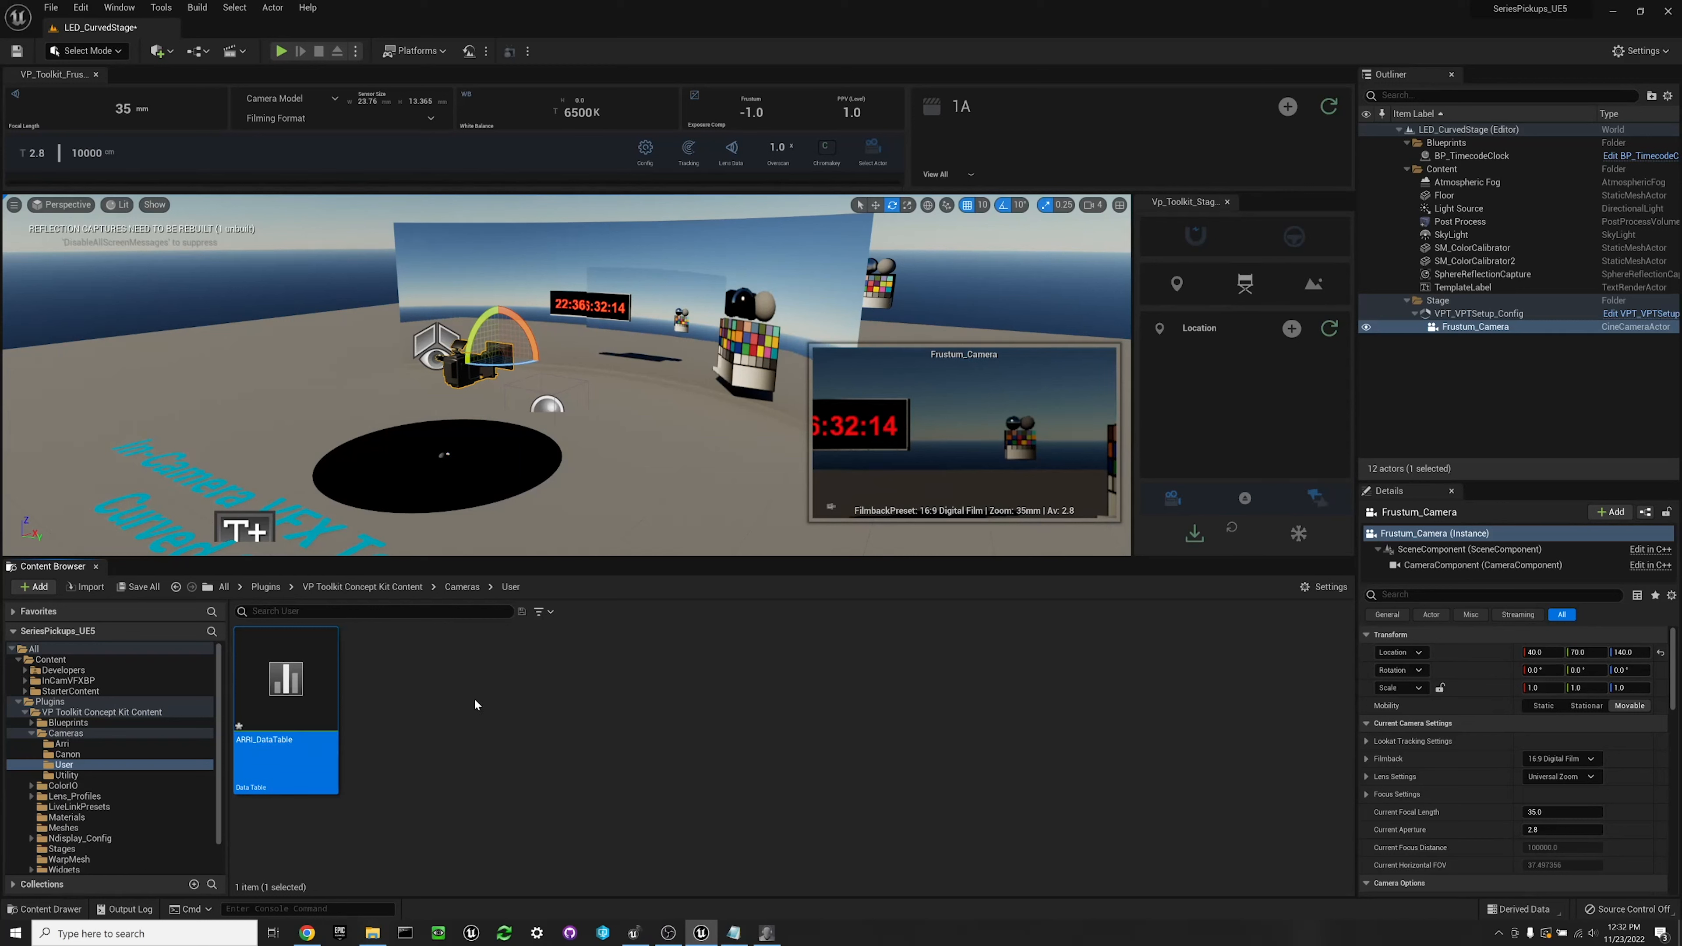
Open ARRI_DataTable and reimport it from the downloaded "Vp Toolkit ARRI Sensor Size - Data Taple - Sheet1.csv"
double_click(286, 679)
click(735, 113)
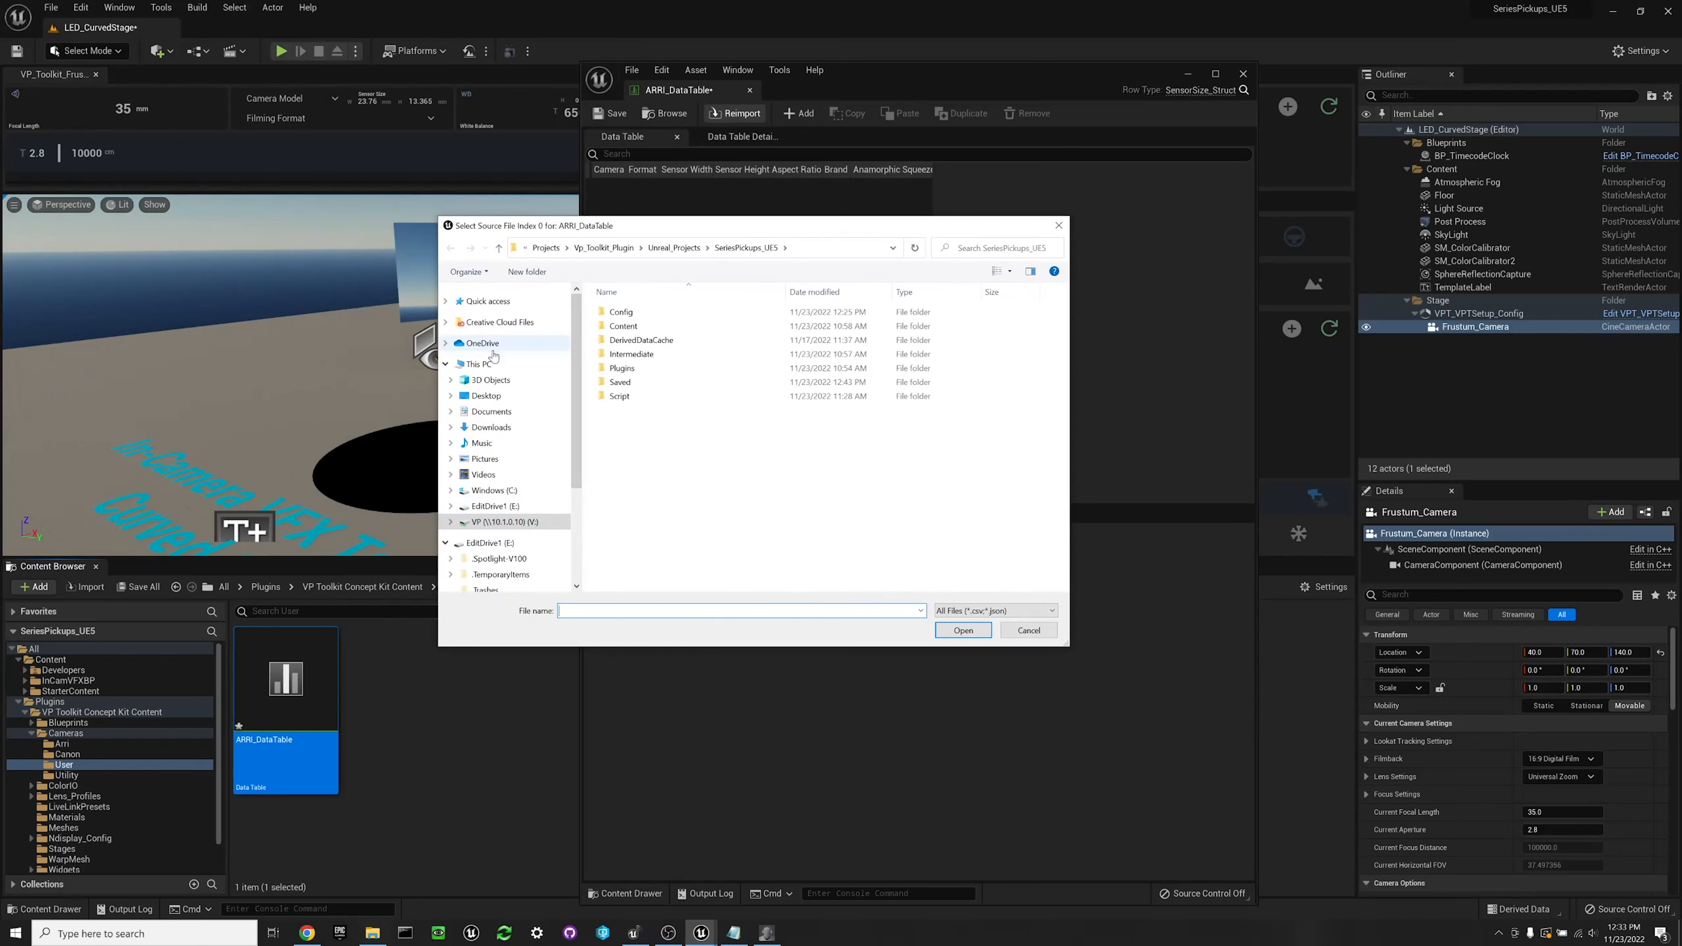
click(490, 426)
click(682, 321)
click(963, 630)
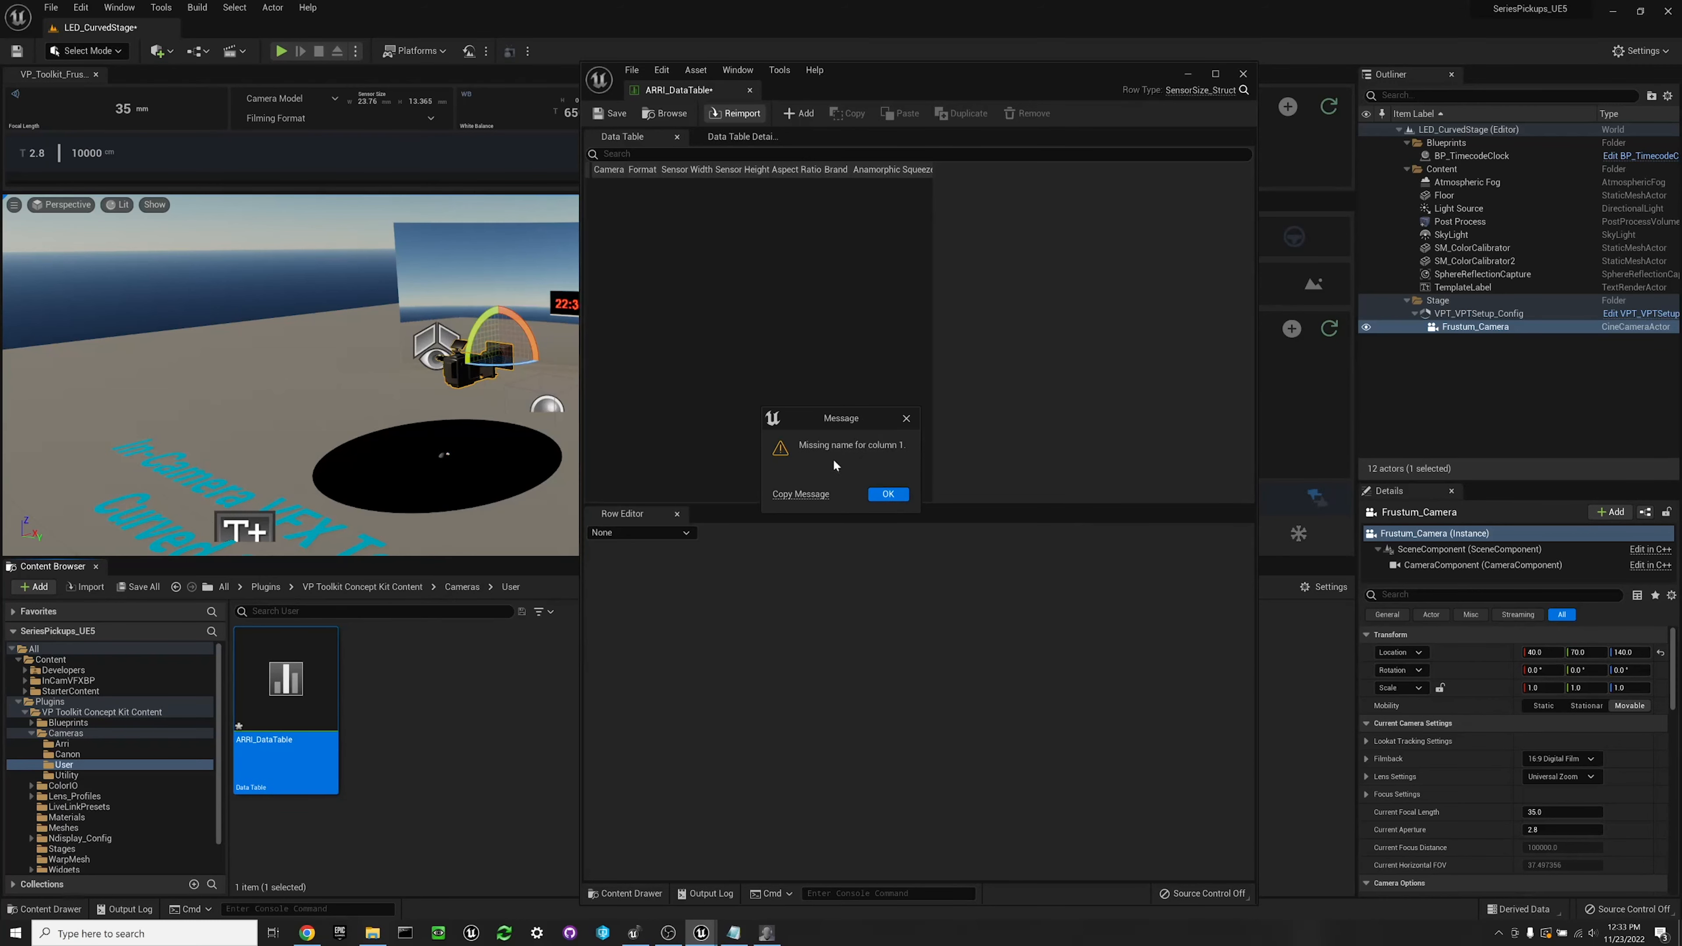
click(888, 494)
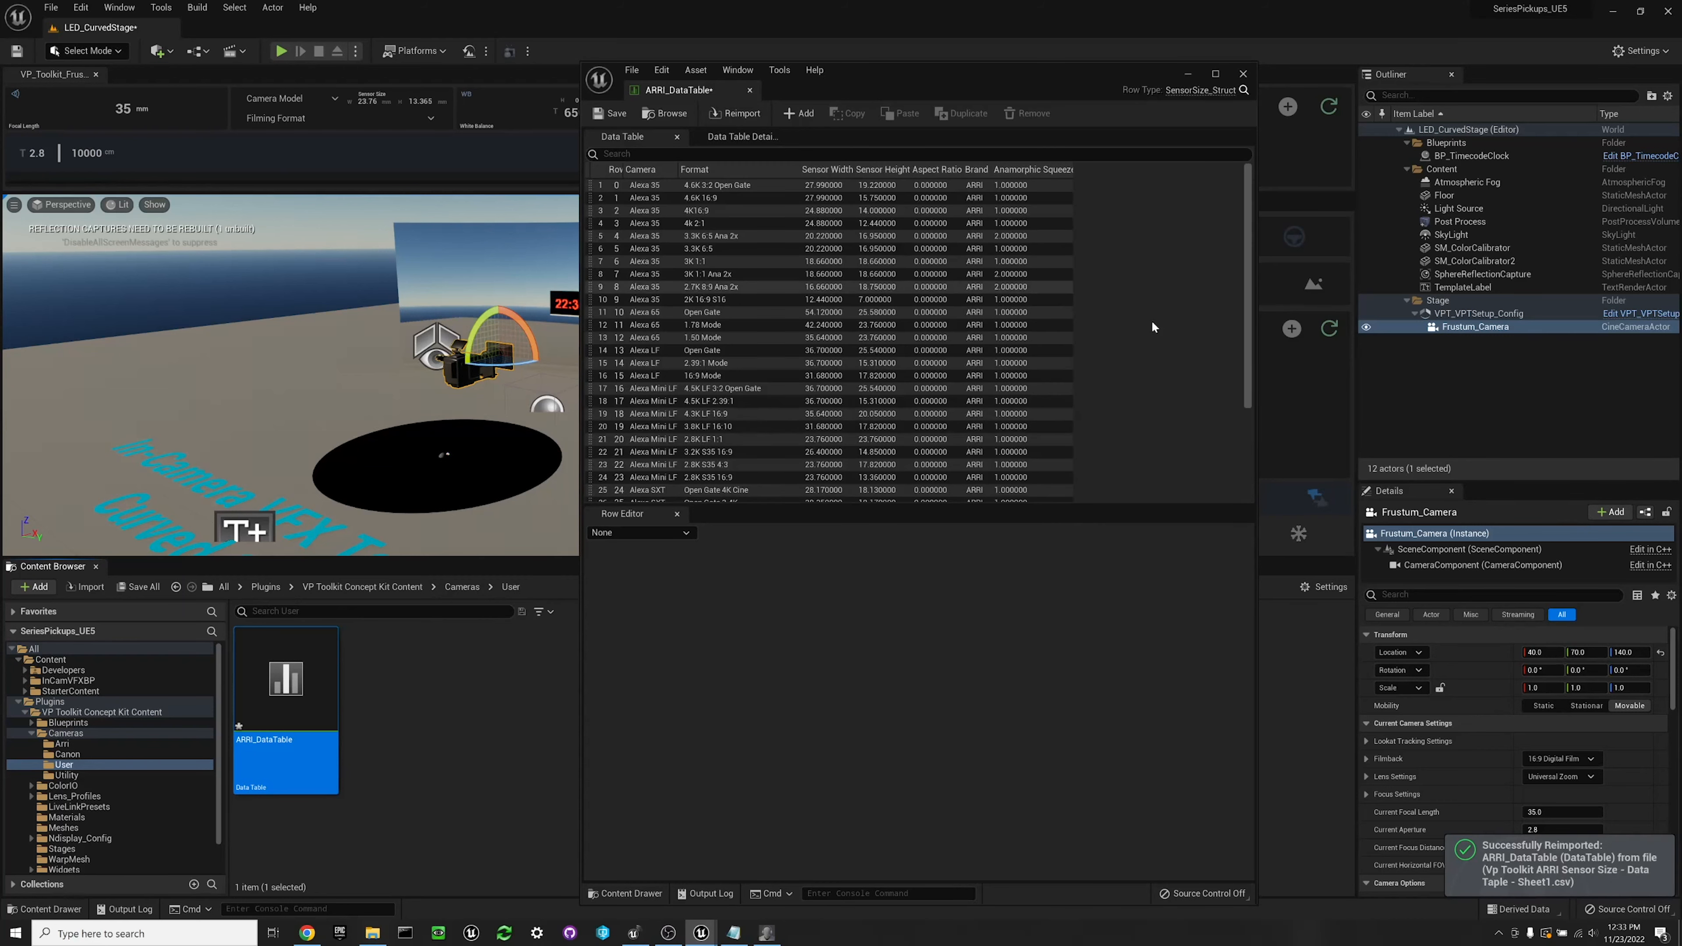
Look through the imported camera rows and save ARRI_DataTable
scroll(836, 331, down, 4)
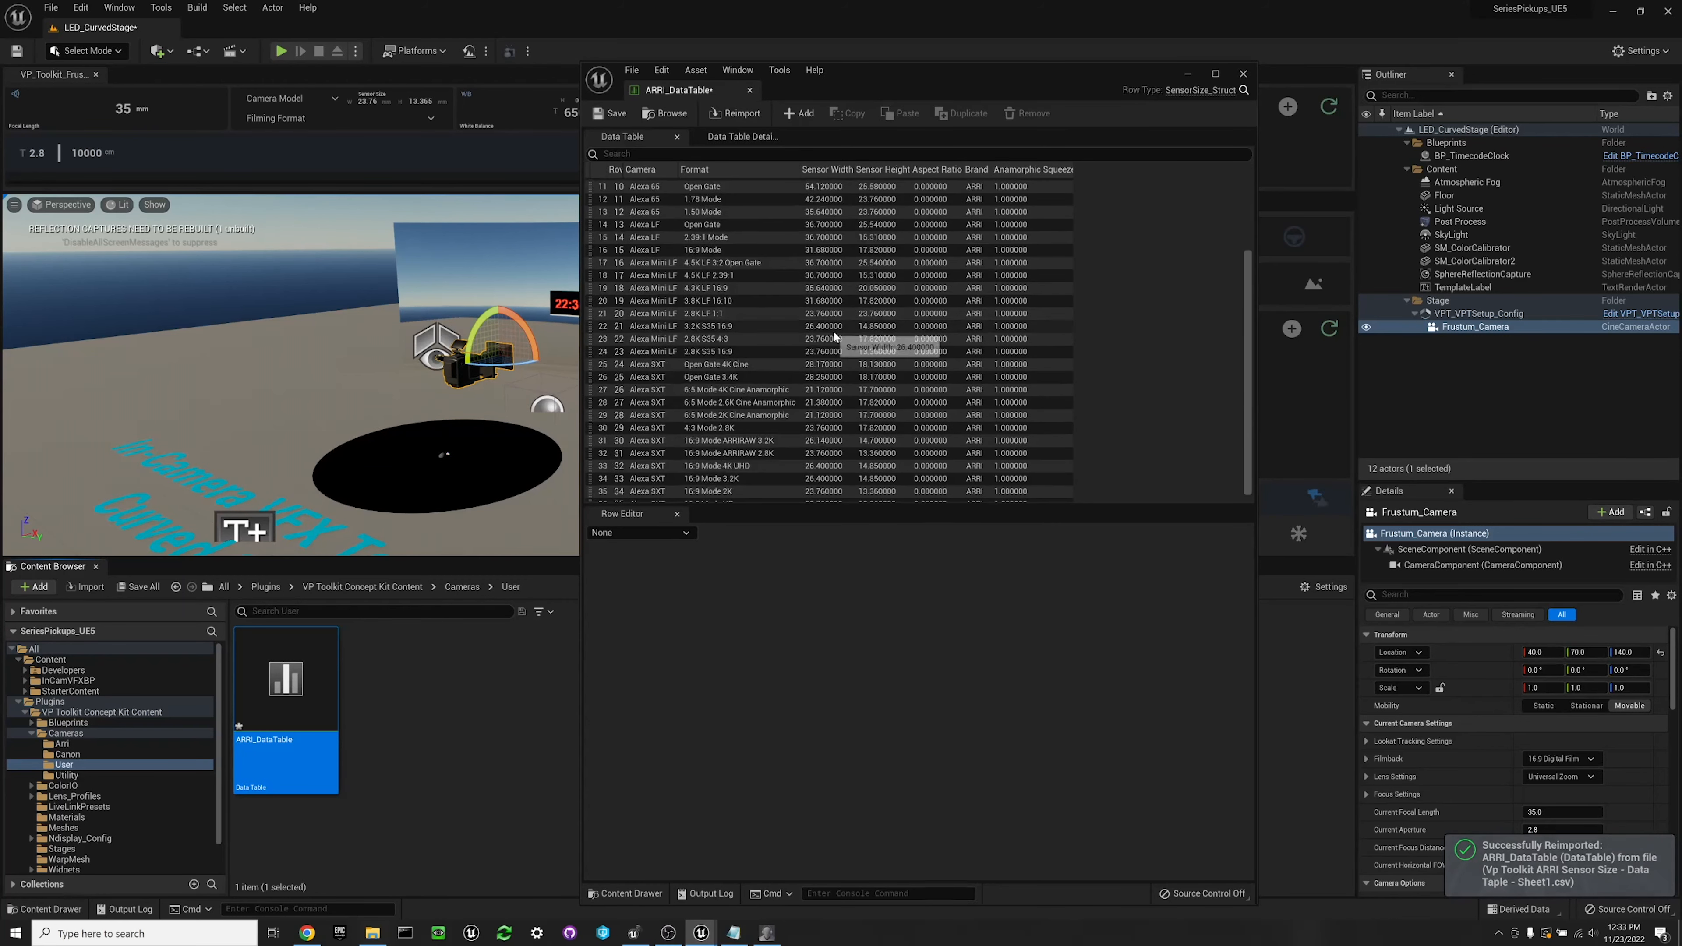
scroll(833, 330, up, 4)
scroll(833, 330, down, 5)
scroll(834, 329, up, 5)
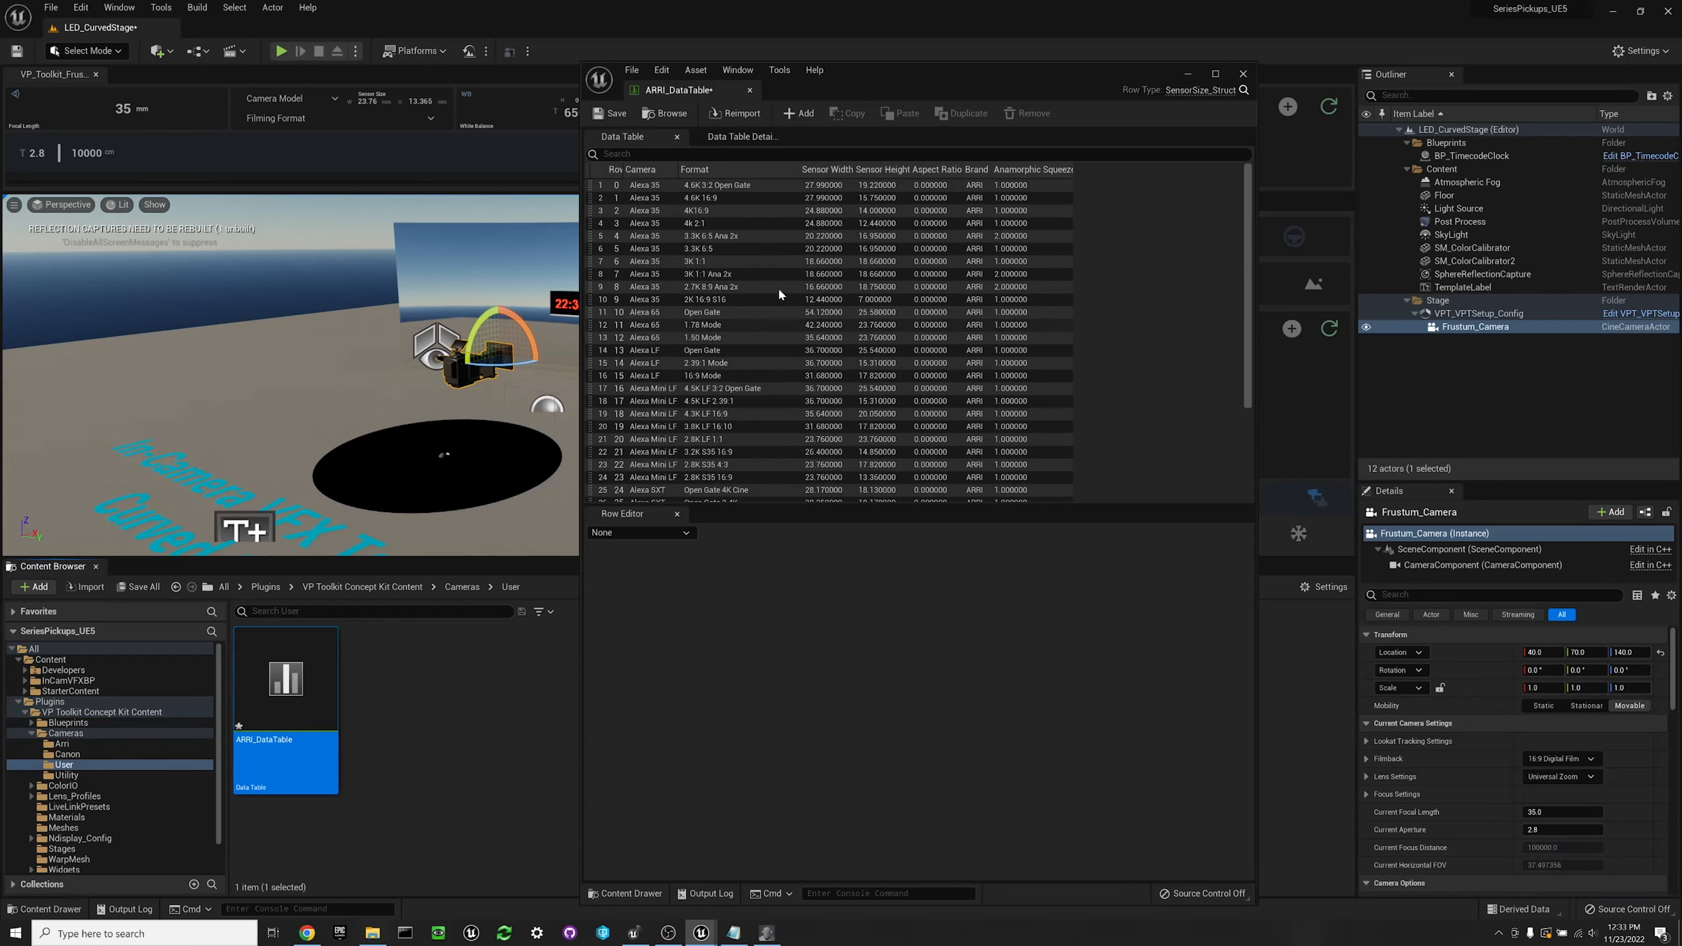
click(609, 113)
click(749, 91)
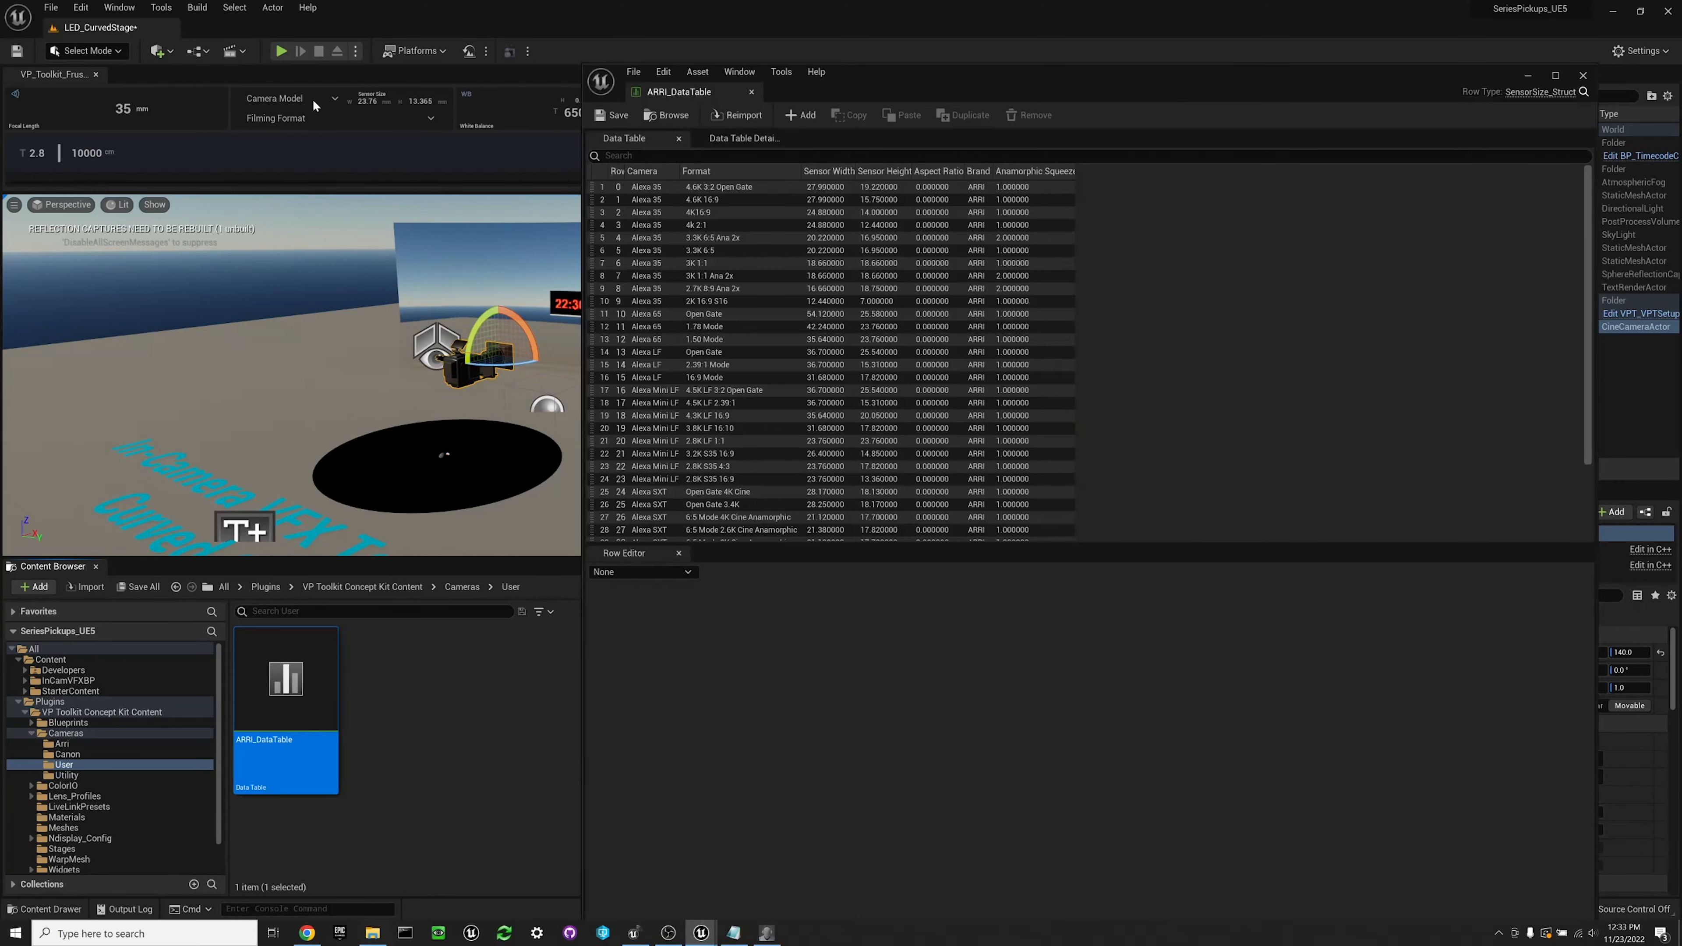
Check the list of available camera models in the VP Toolkit frustum controls, leaving without picking one
click(313, 101)
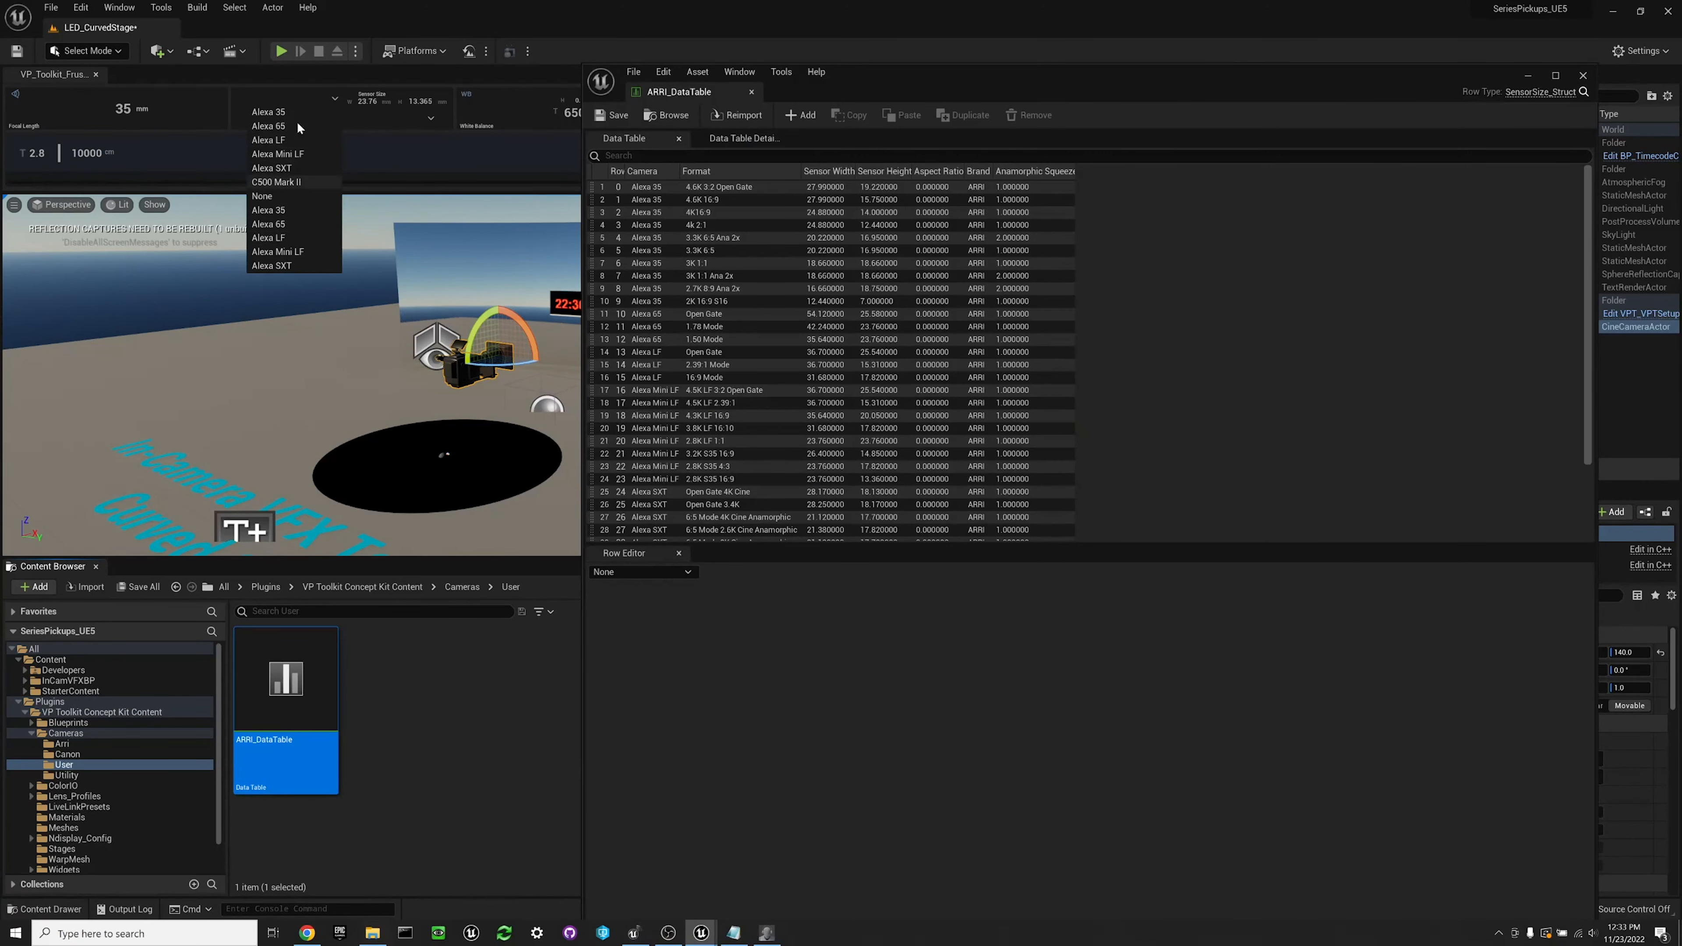
click(543, 108)
click(539, 698)
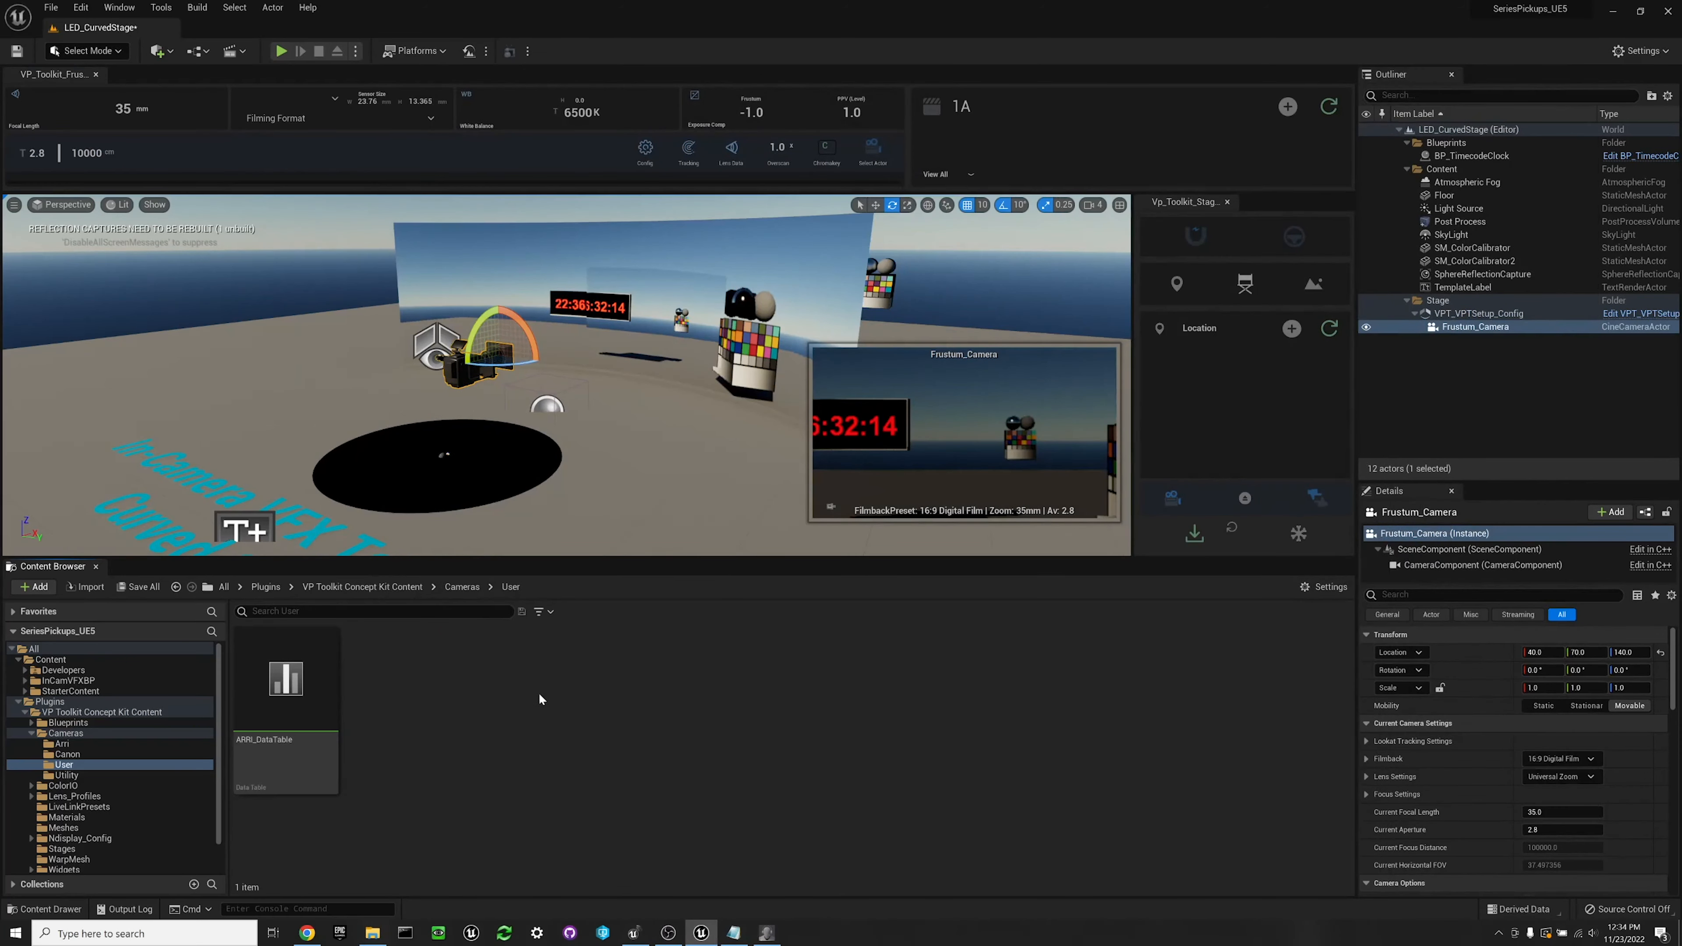
Create a Data Table named Custom_1 in the User folder with the SensorSize_Struct row structure, and briefly open it to view its columns
right_click(448, 727)
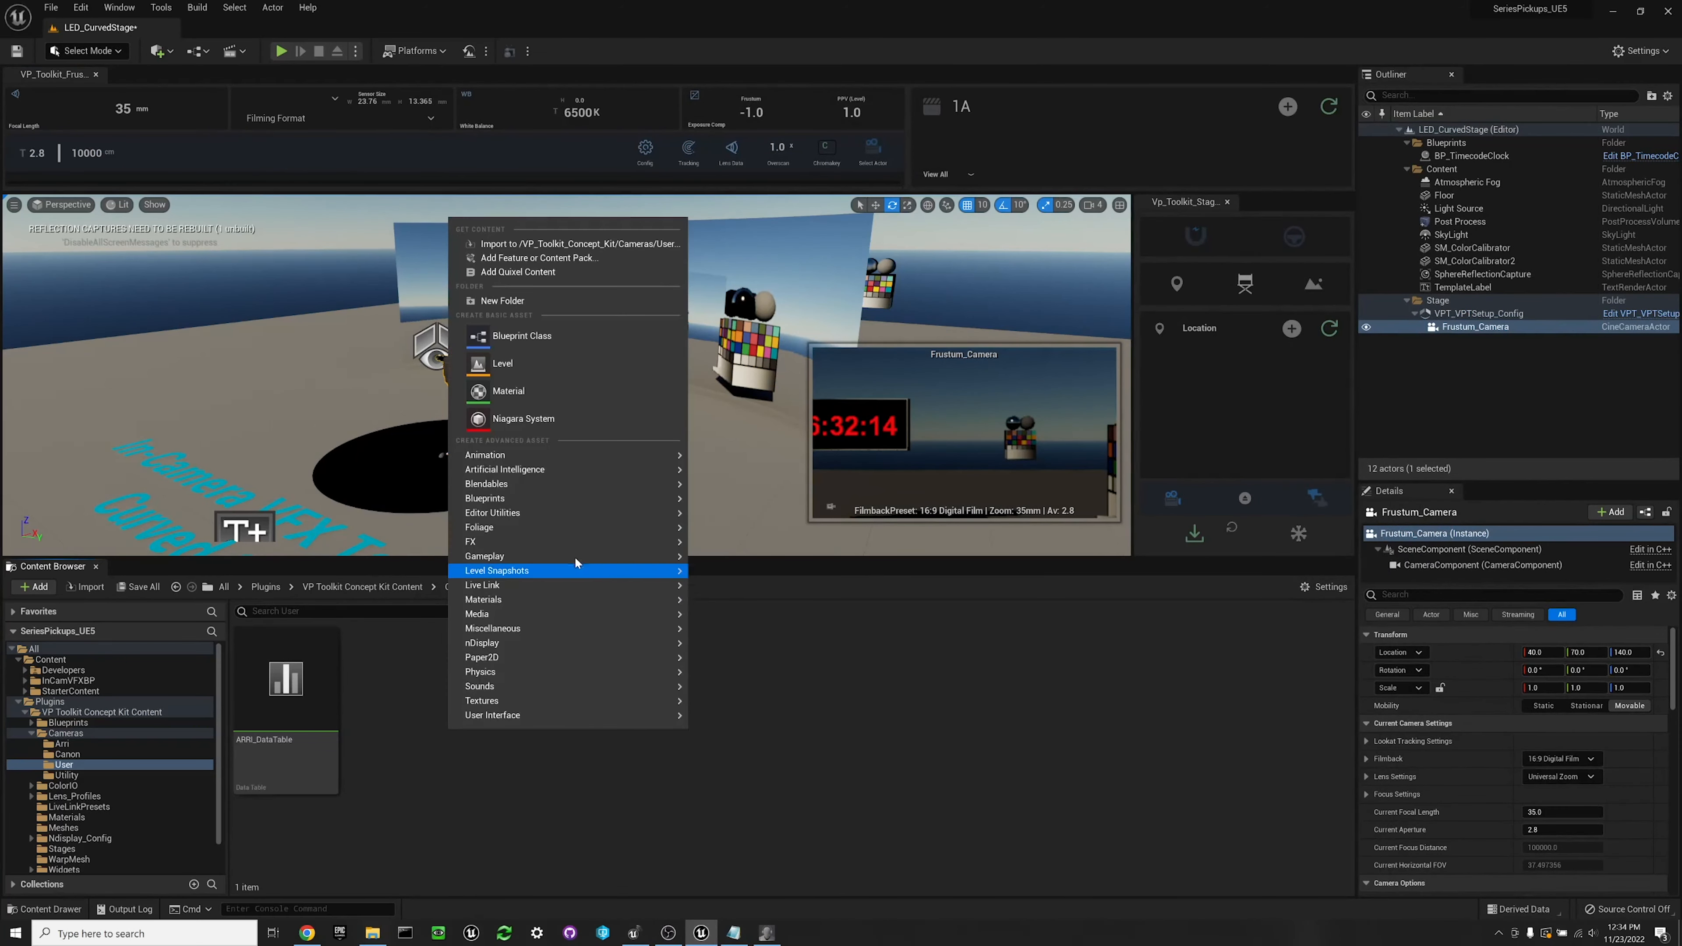
mouse_move(586, 525)
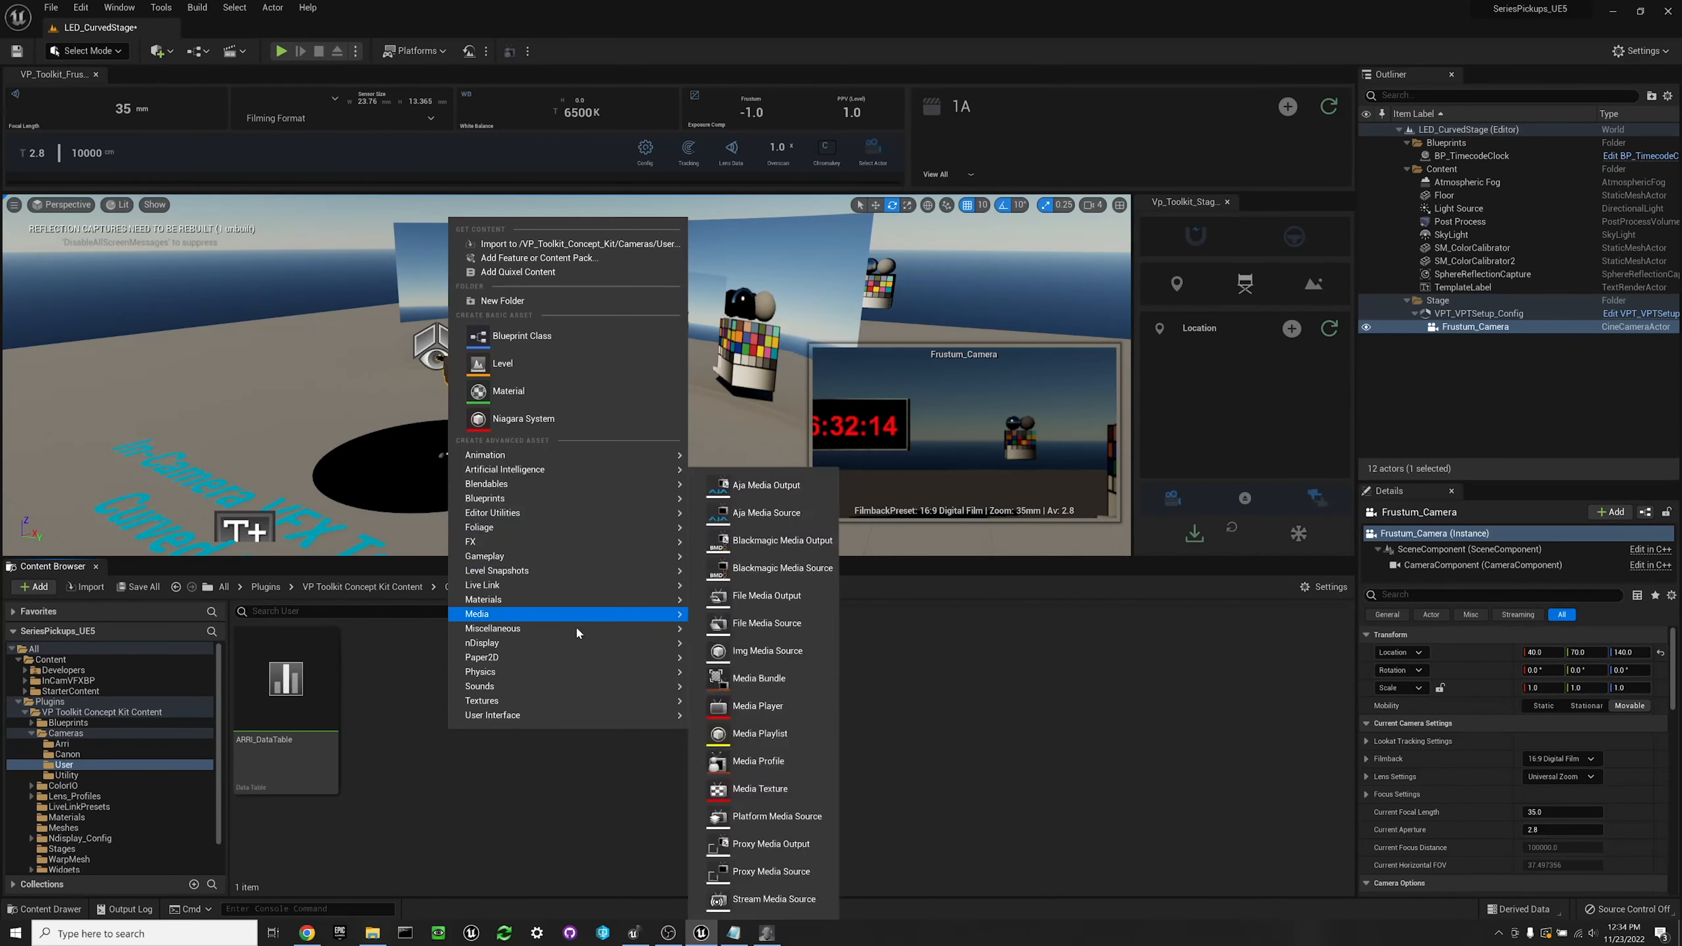
mouse_move(590, 631)
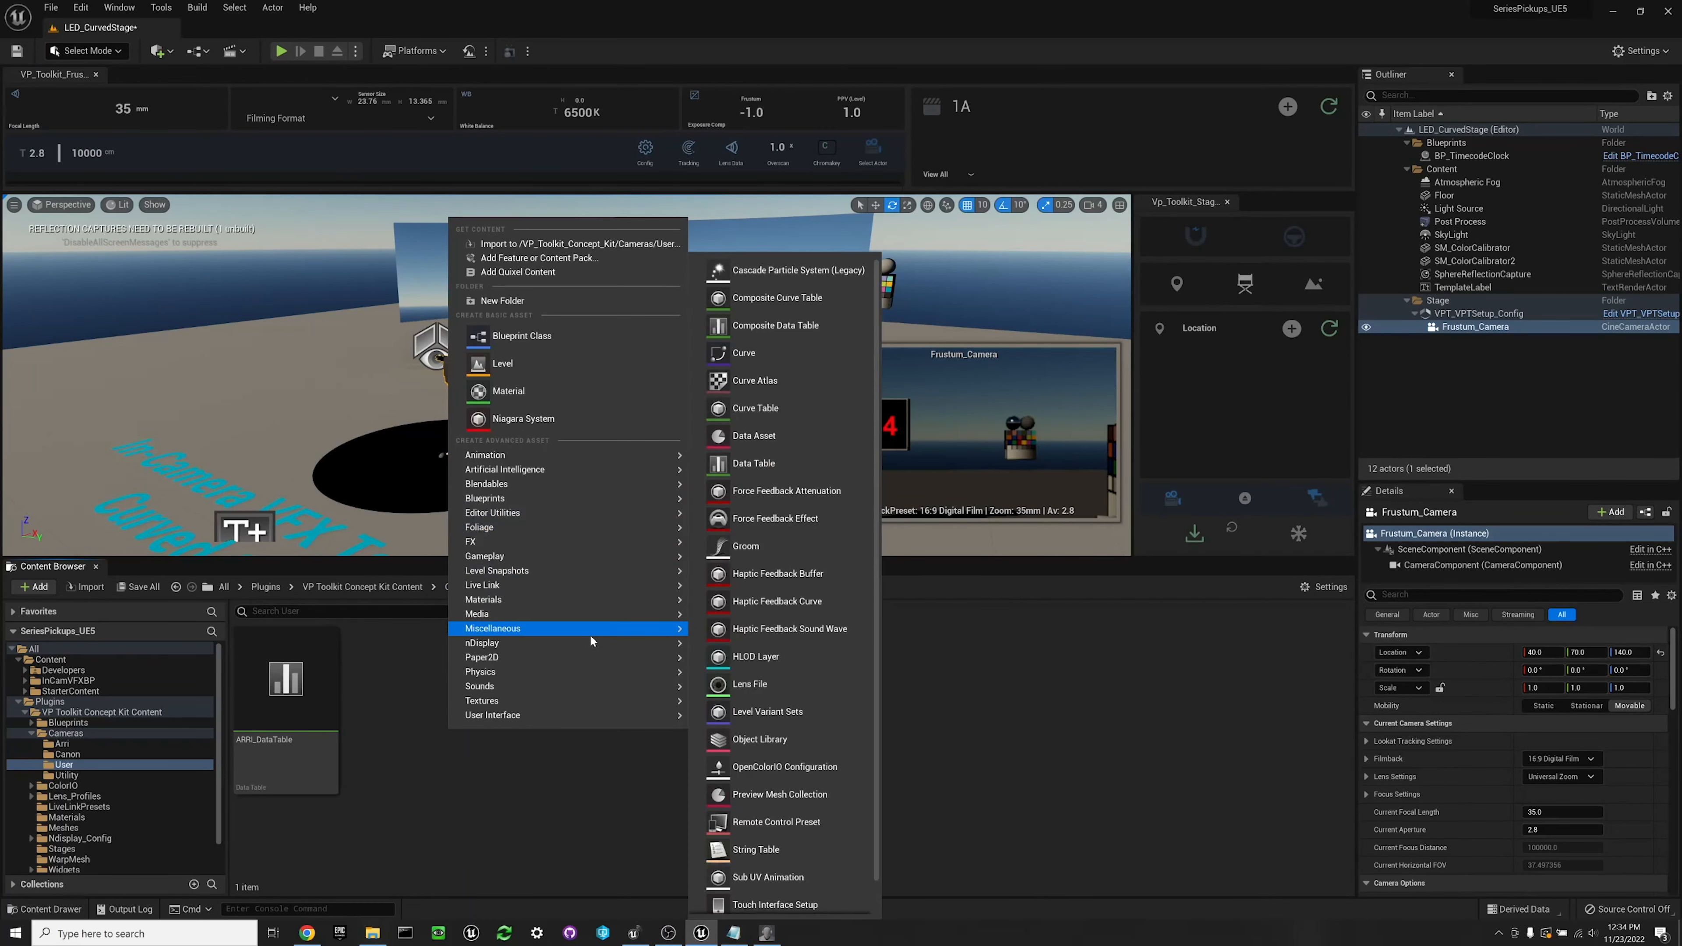
click(755, 463)
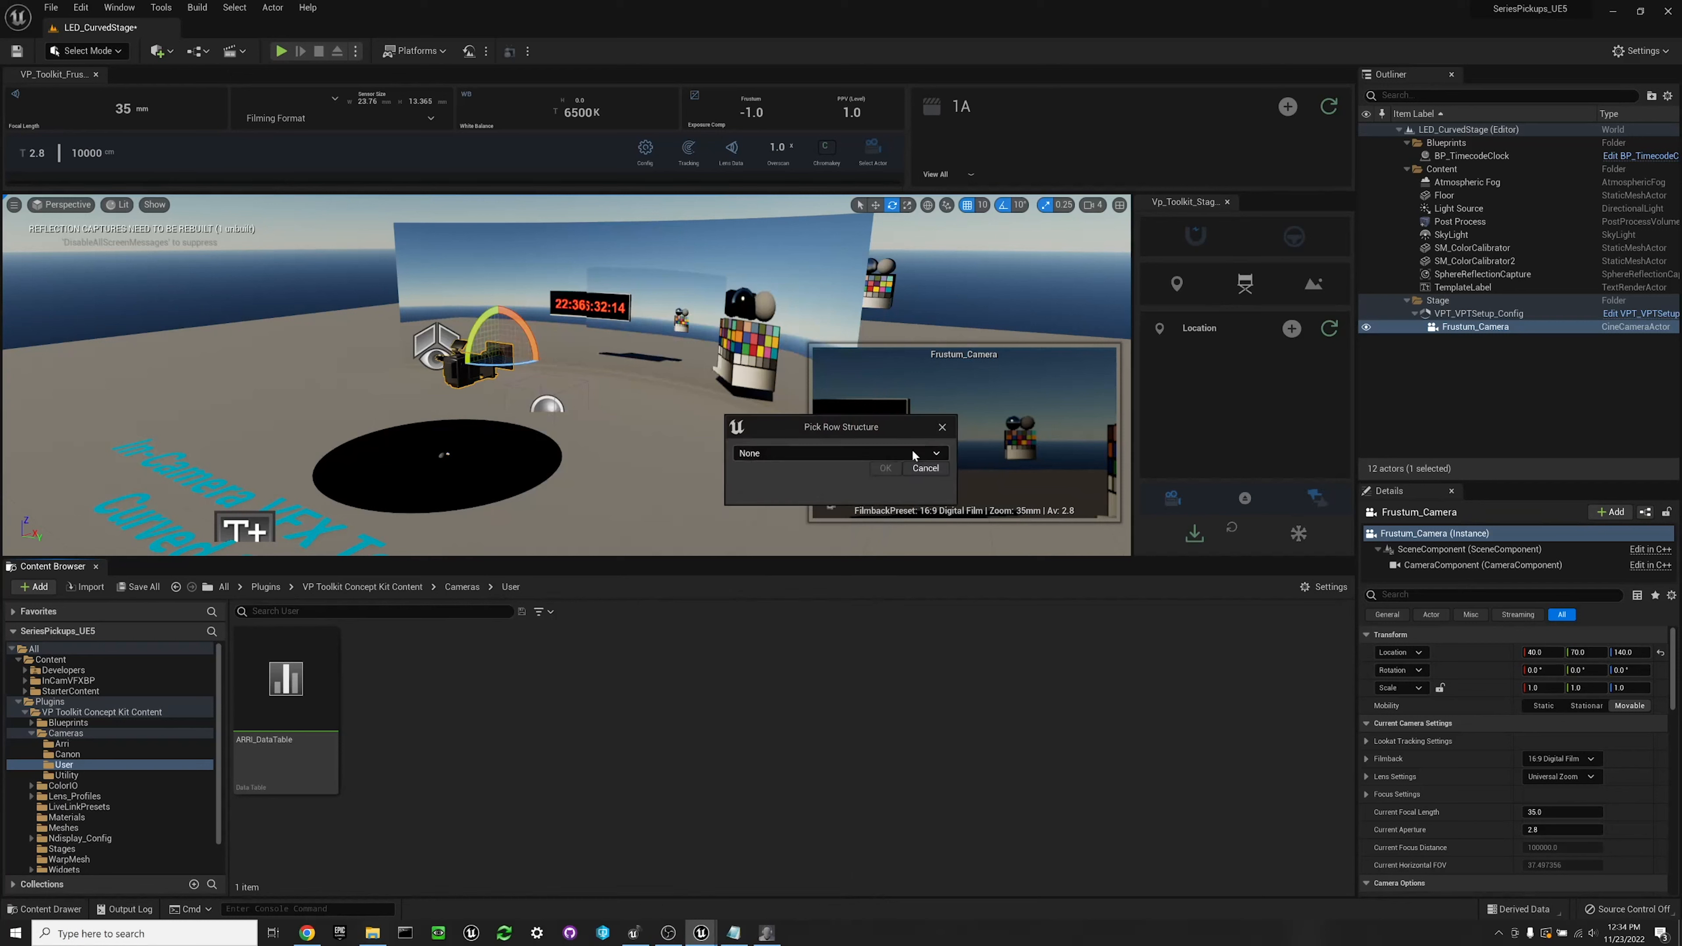
click(906, 452)
text(sensor)
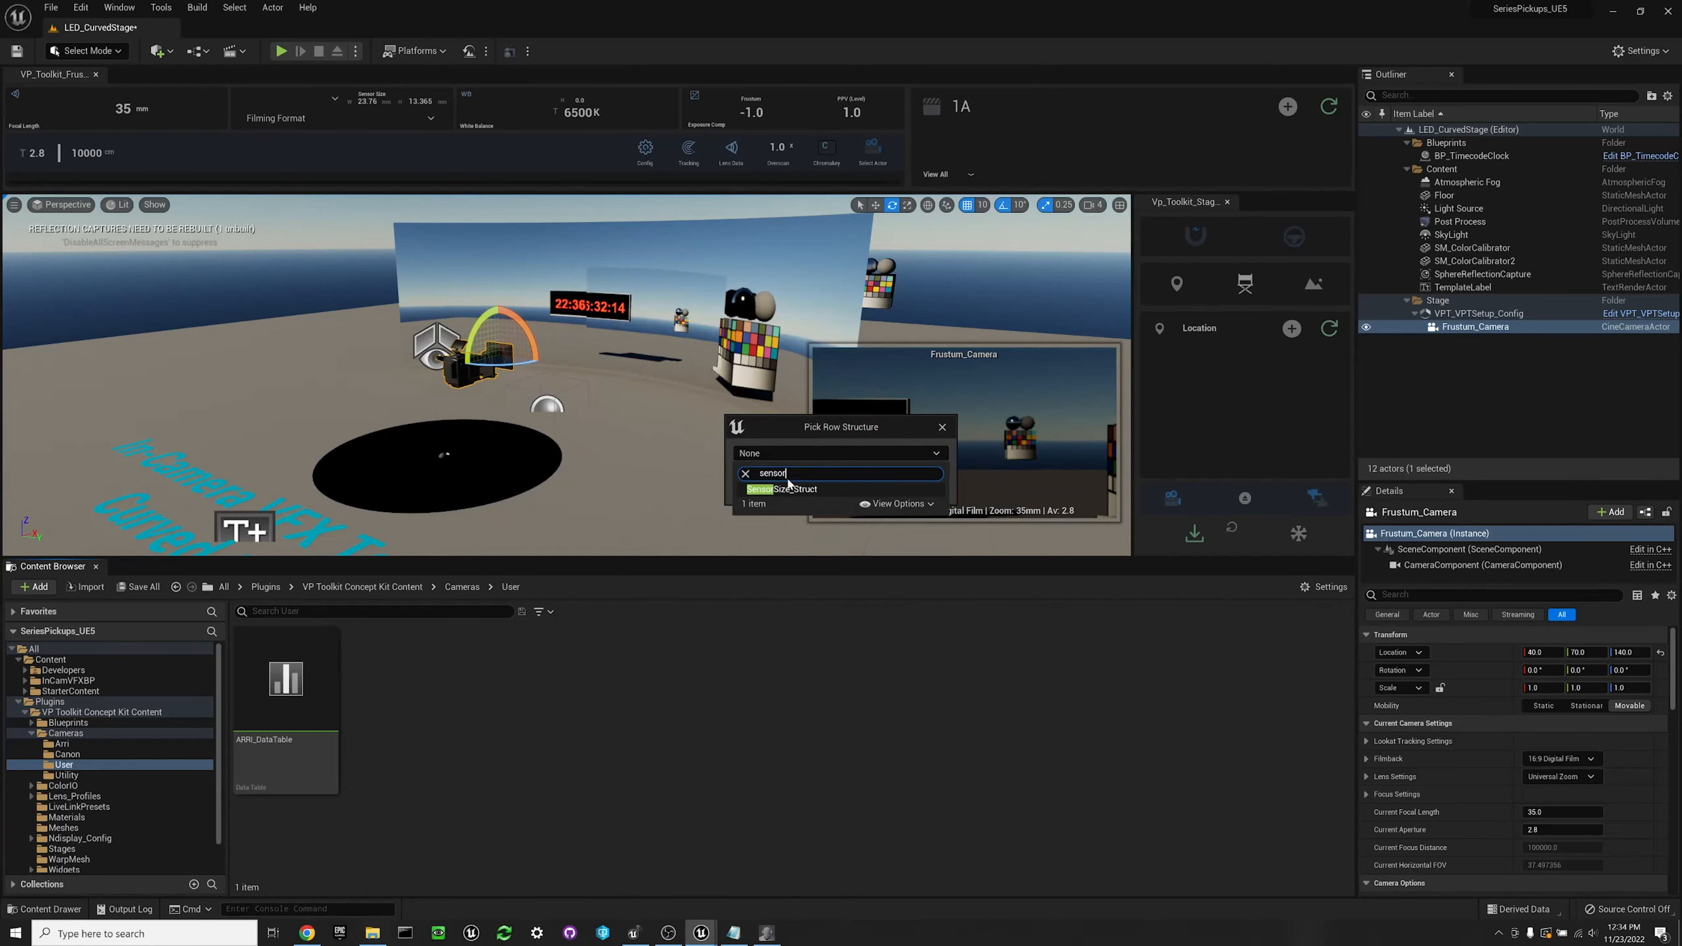
click(788, 488)
click(871, 490)
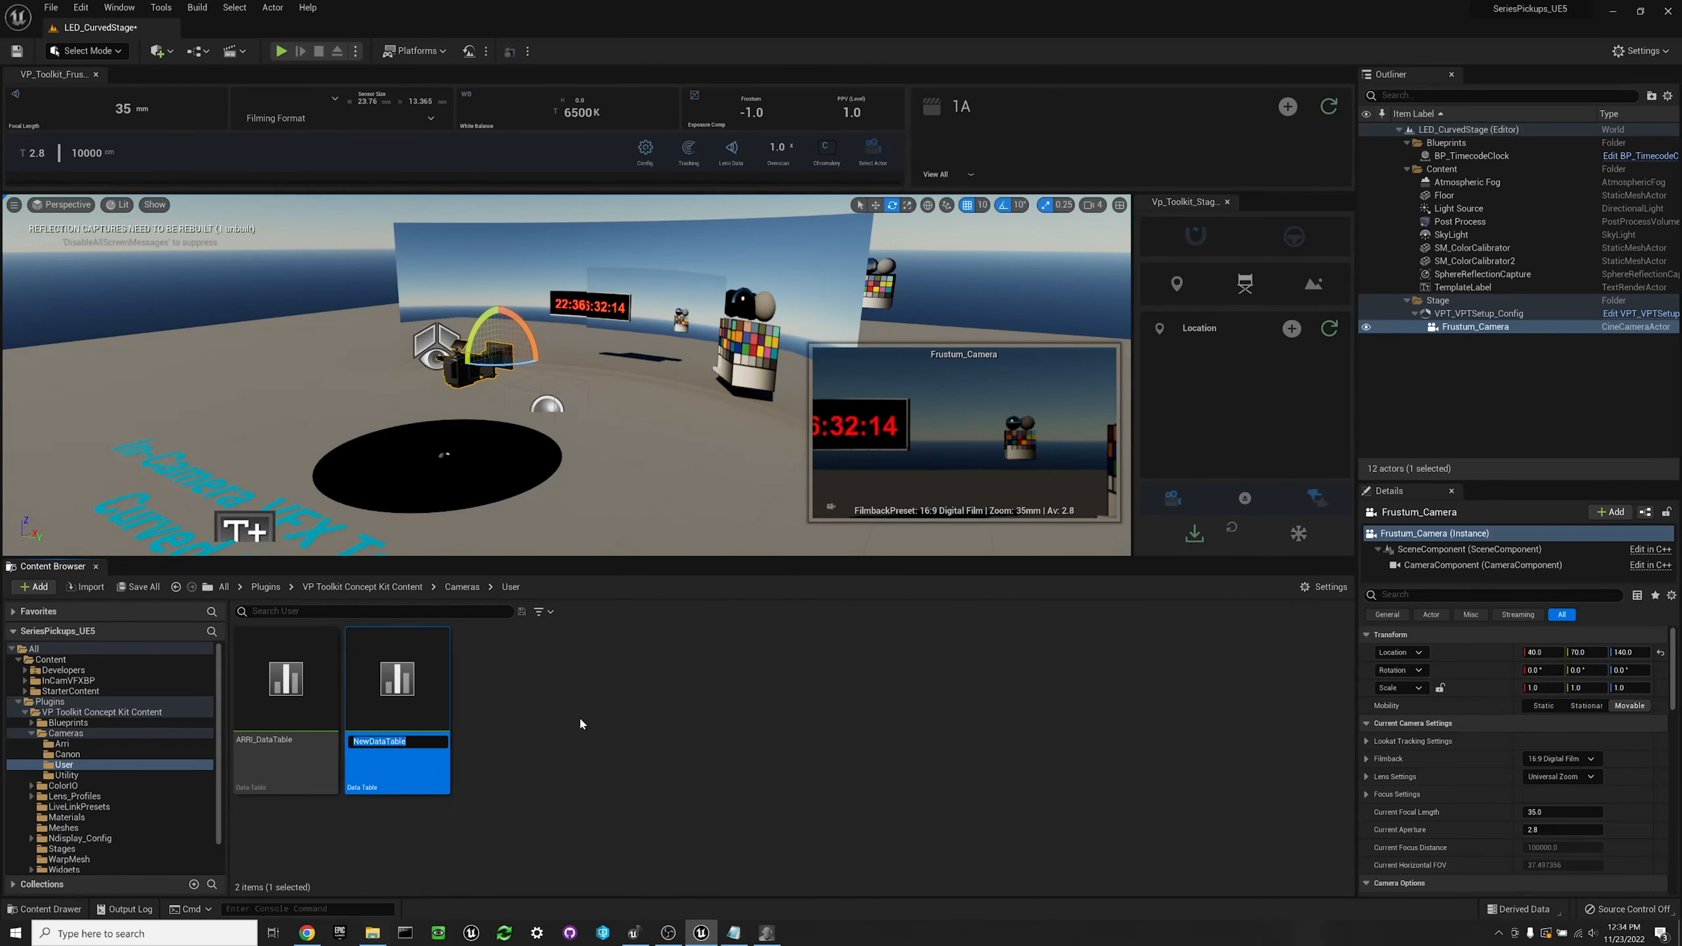
text(Custom_1)
key(Return)
double_click(424, 693)
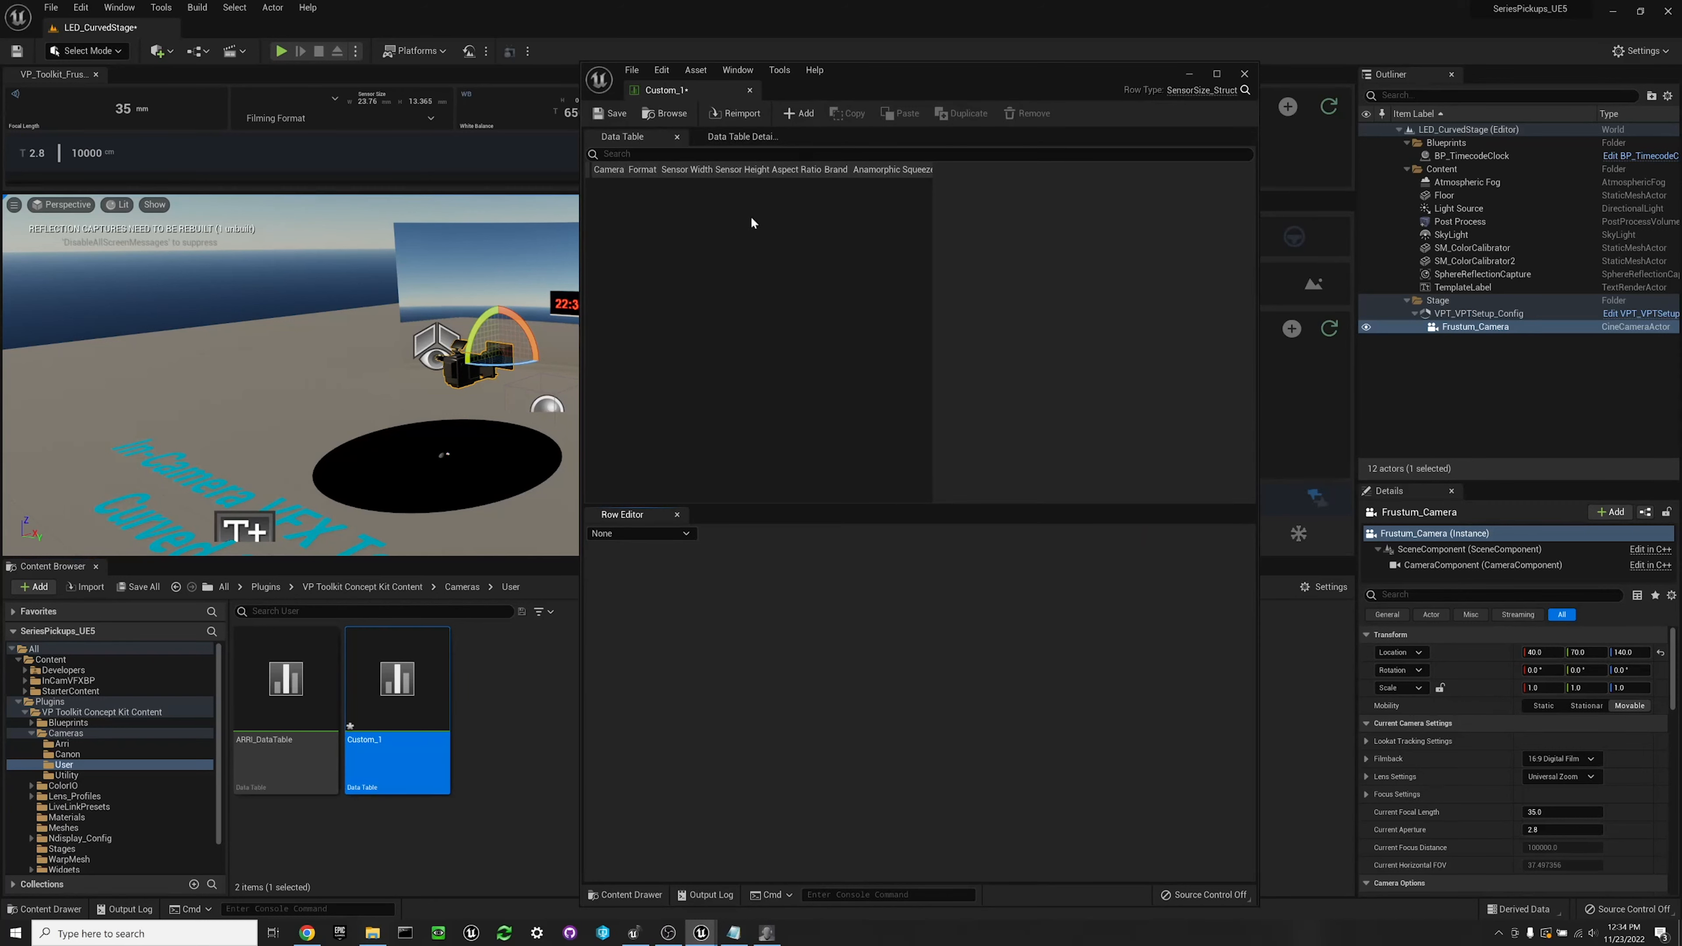
click(1245, 74)
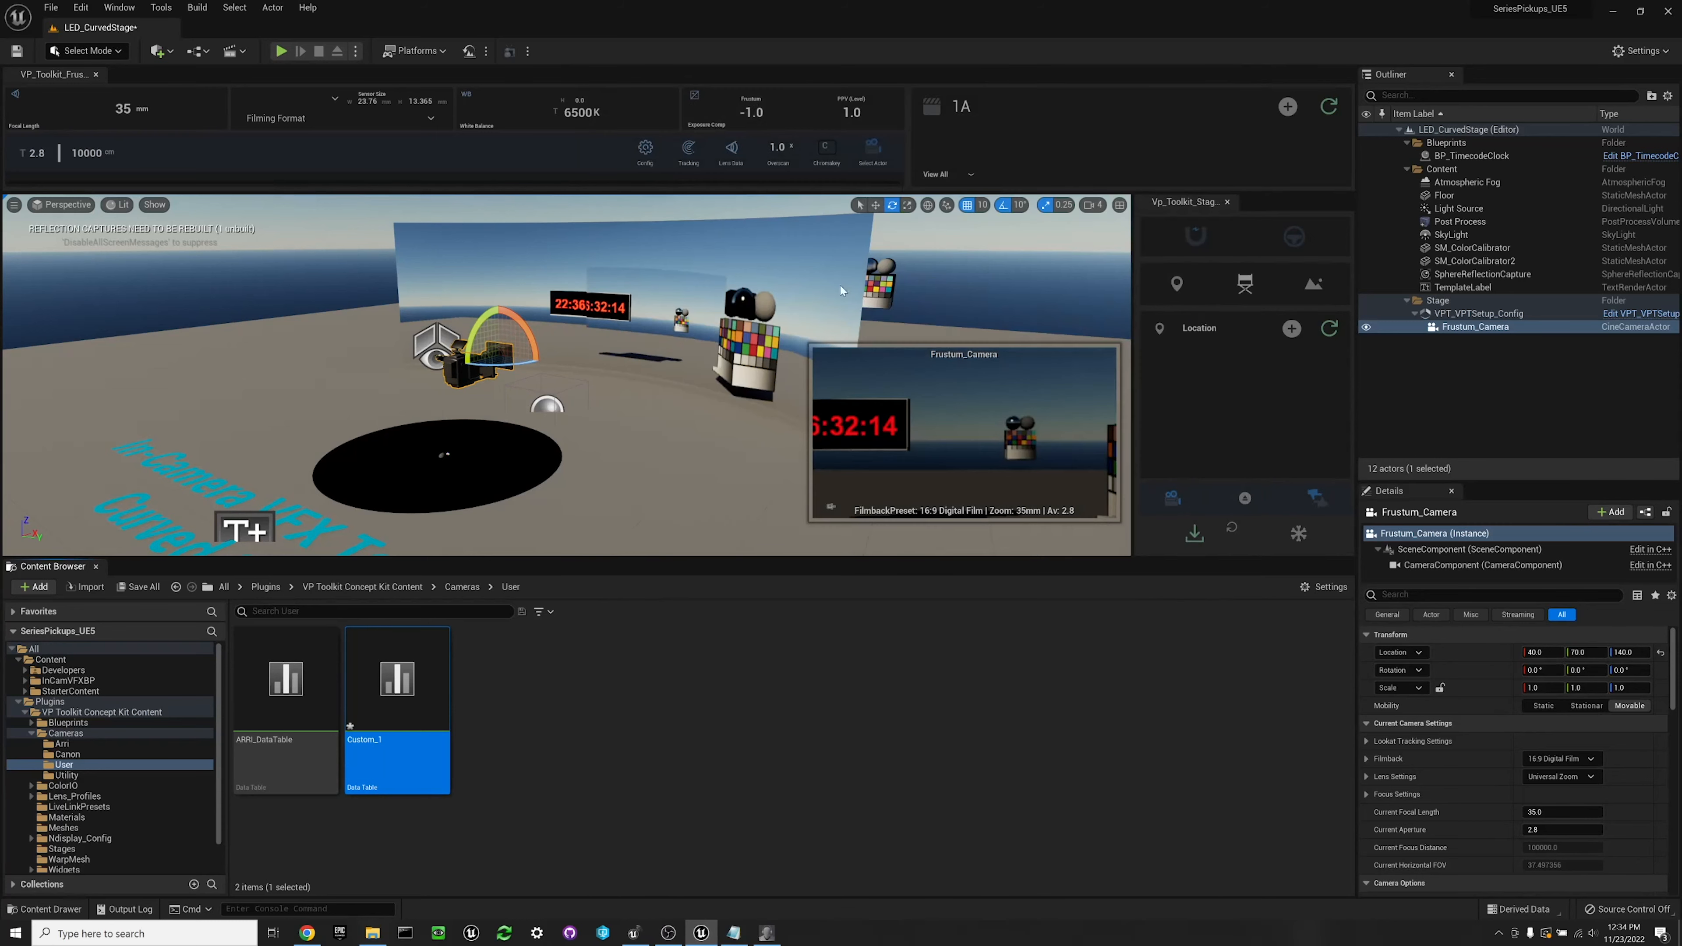
Go back through the plugin content to Cameras > User and duplicate ARRI_DataTable there, keeping the suggested name
click(387, 585)
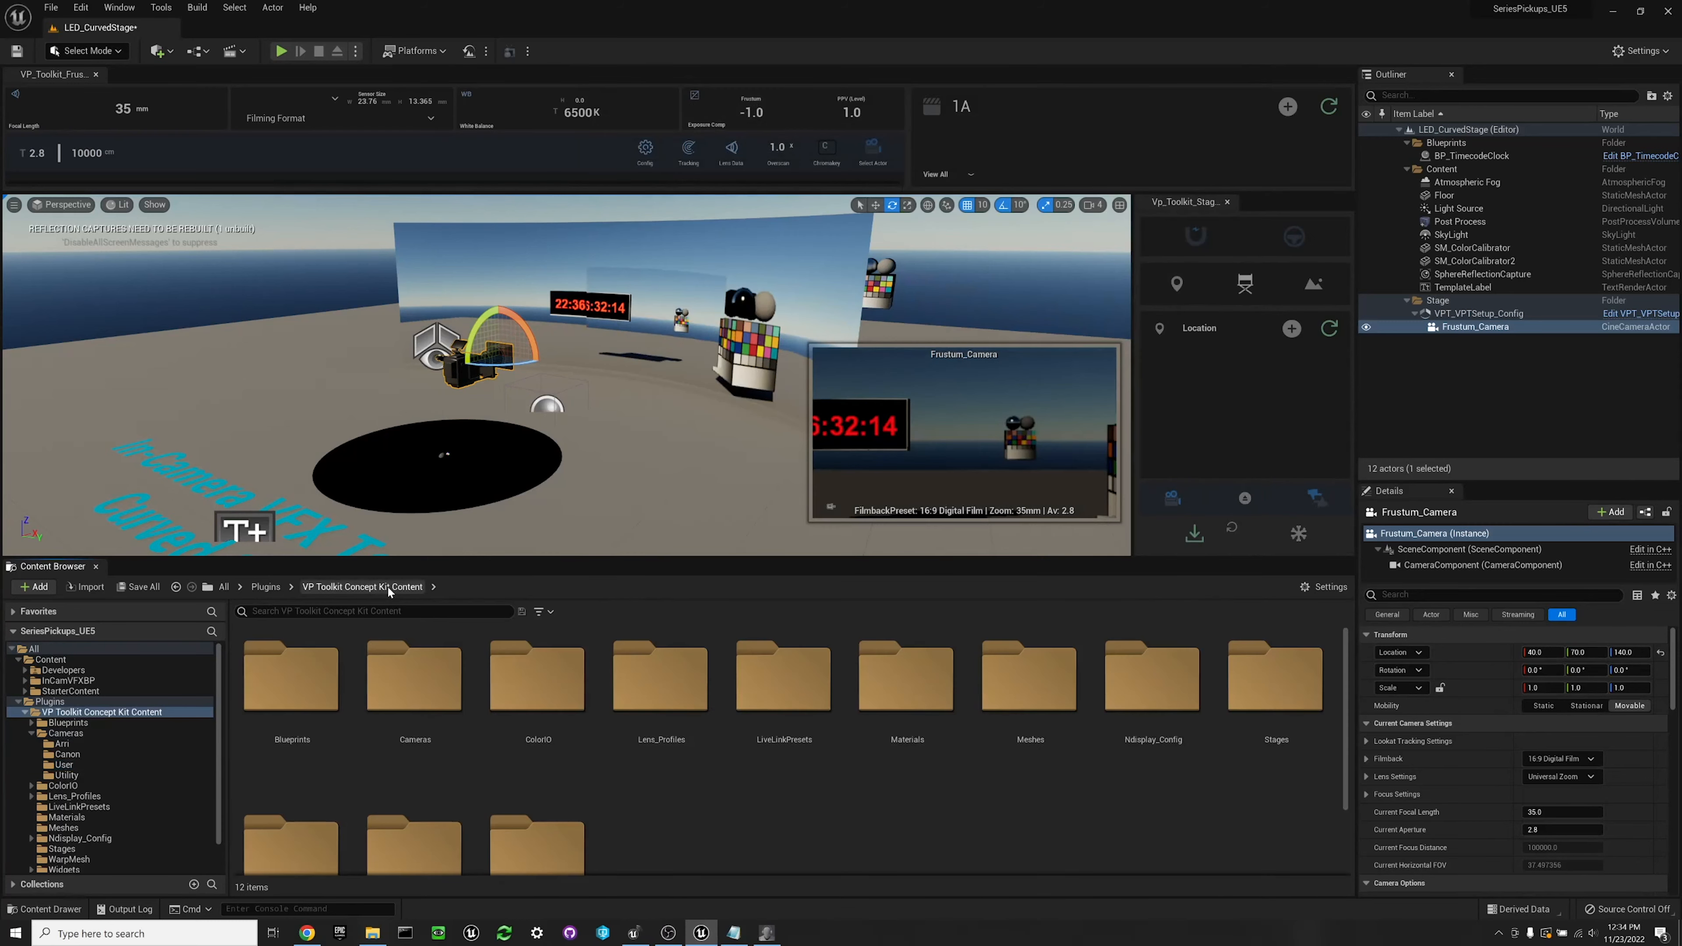
double_click(423, 689)
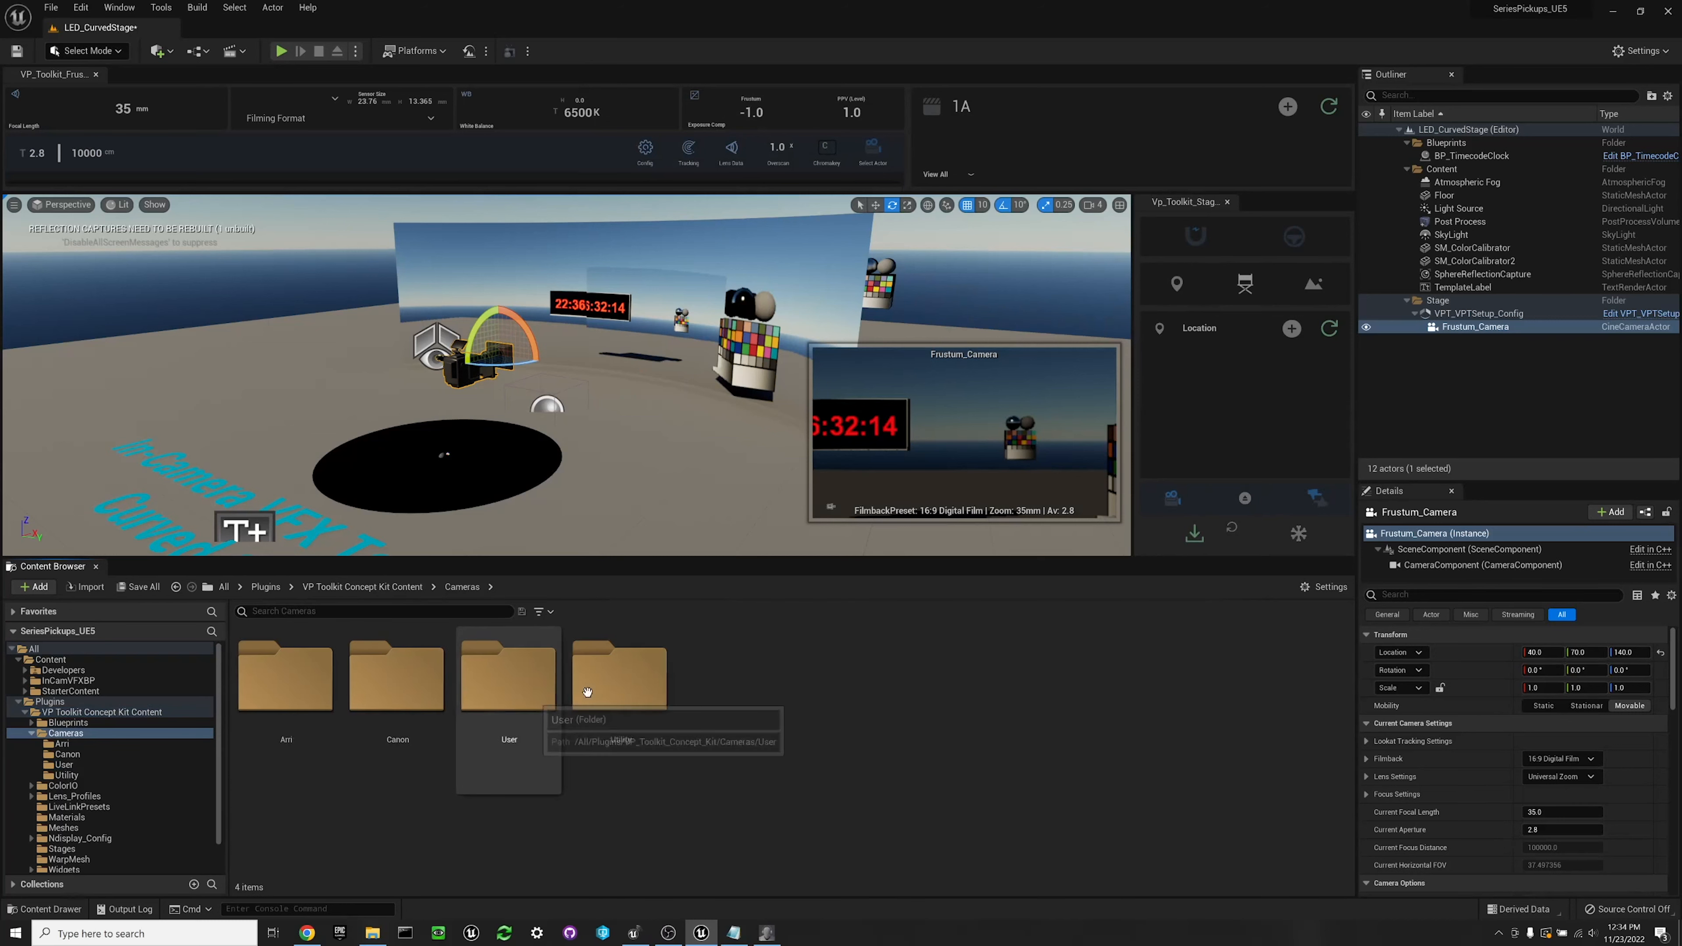
double_click(519, 699)
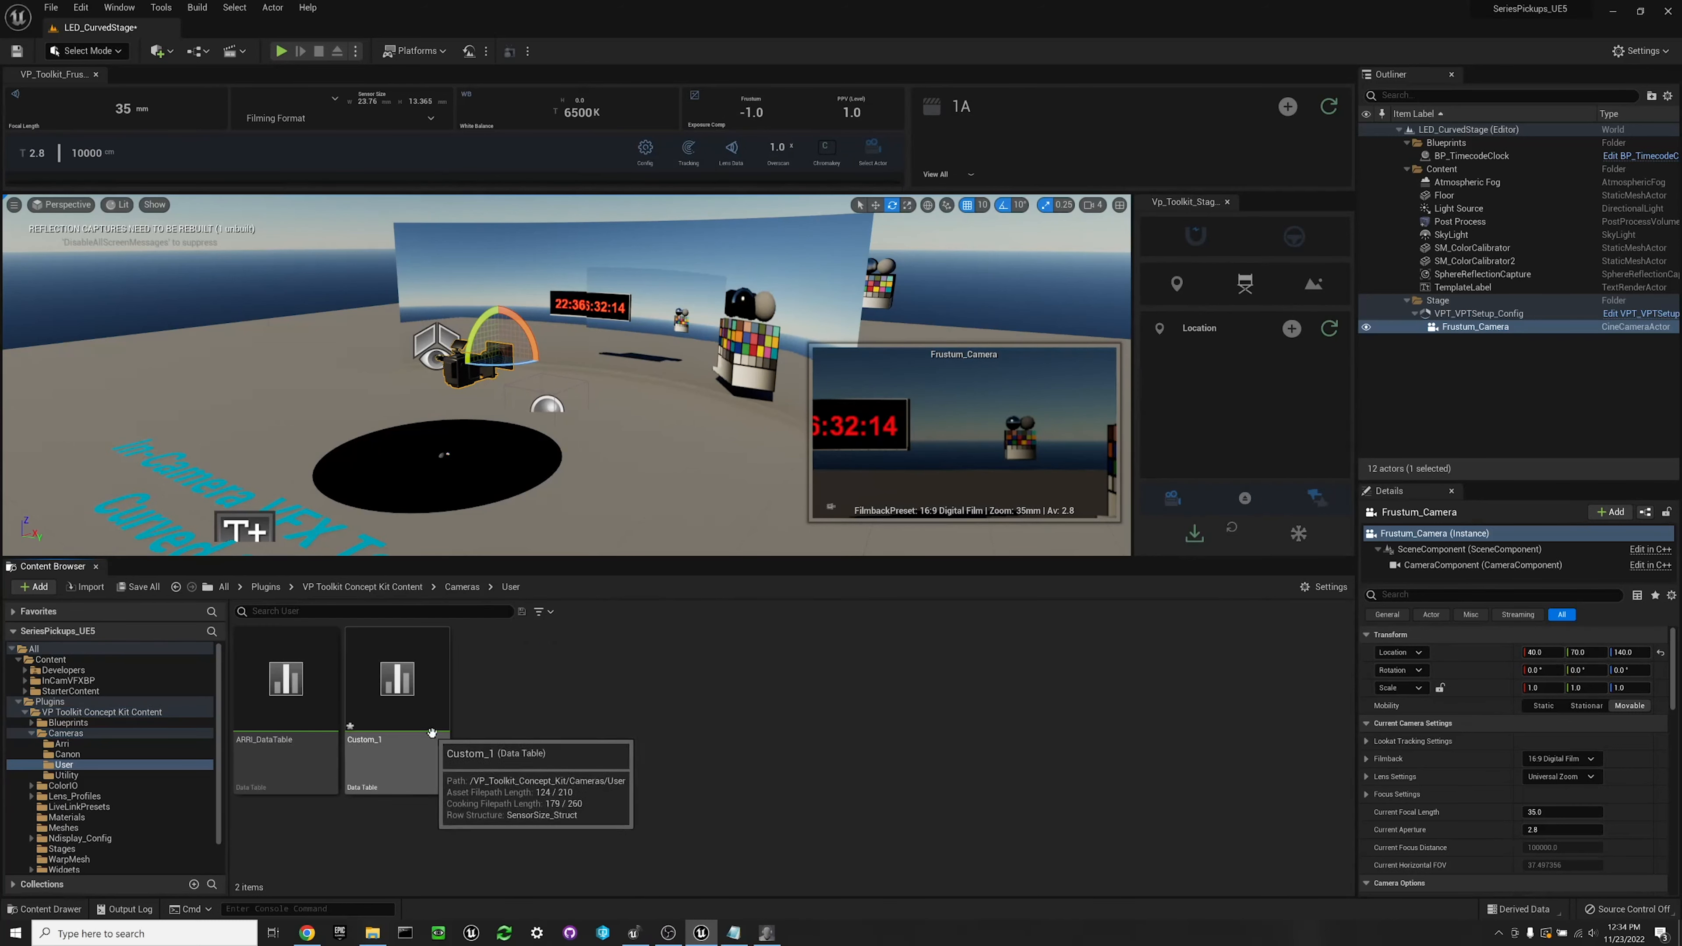
click(311, 694)
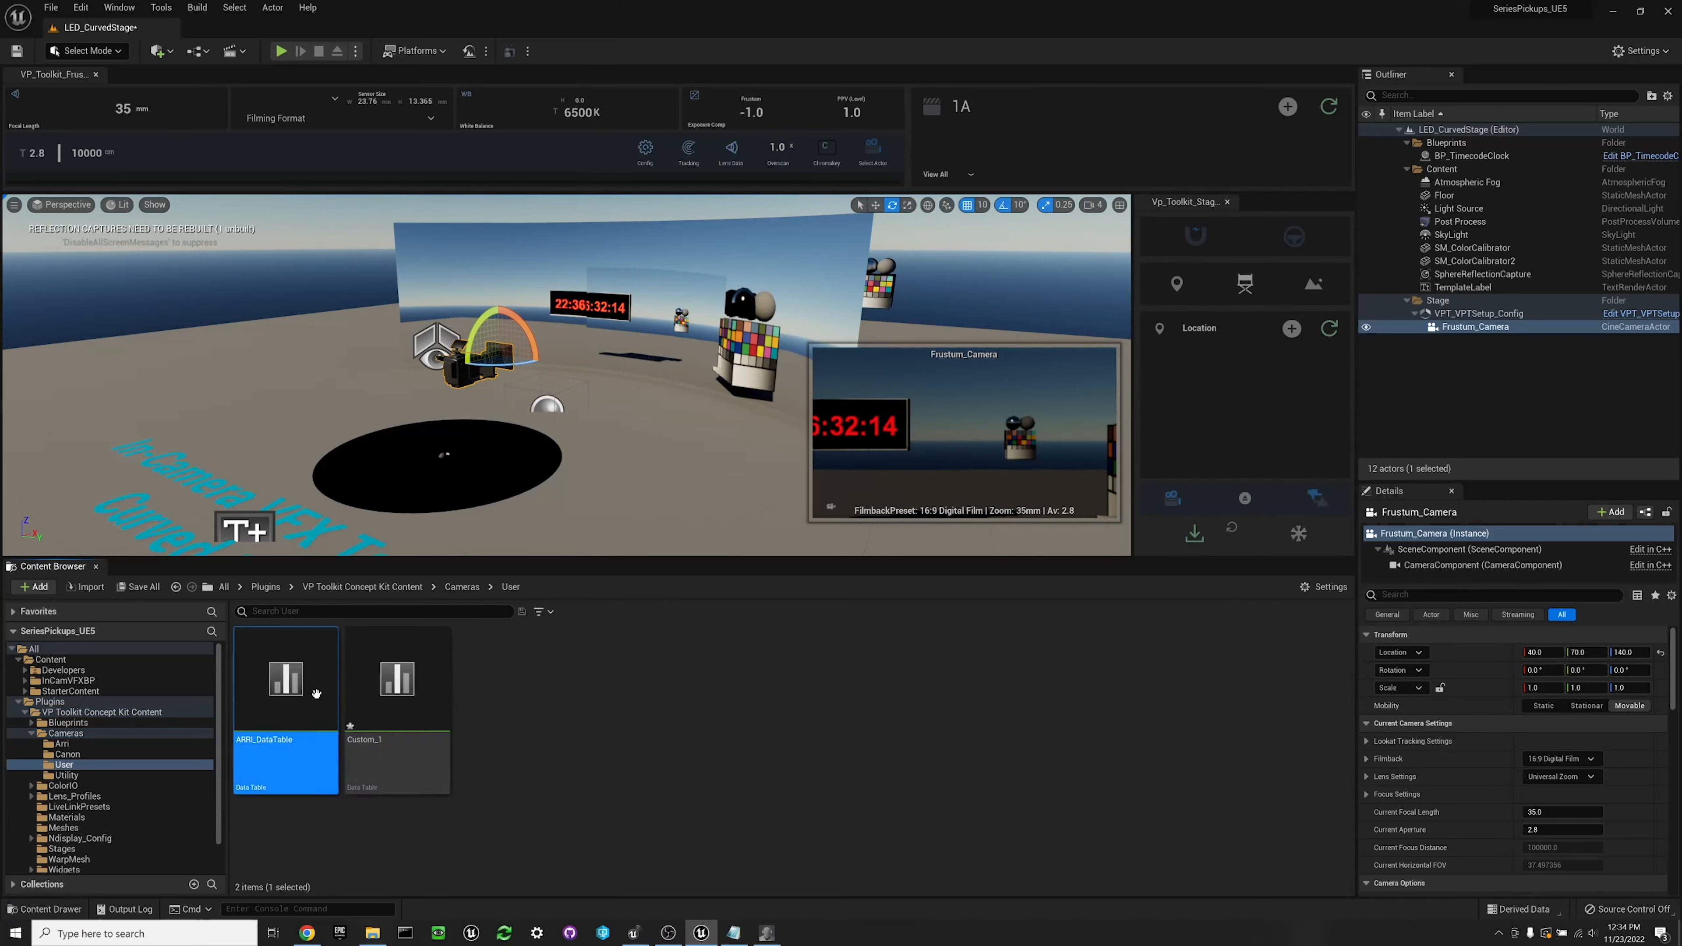
right_click(308, 697)
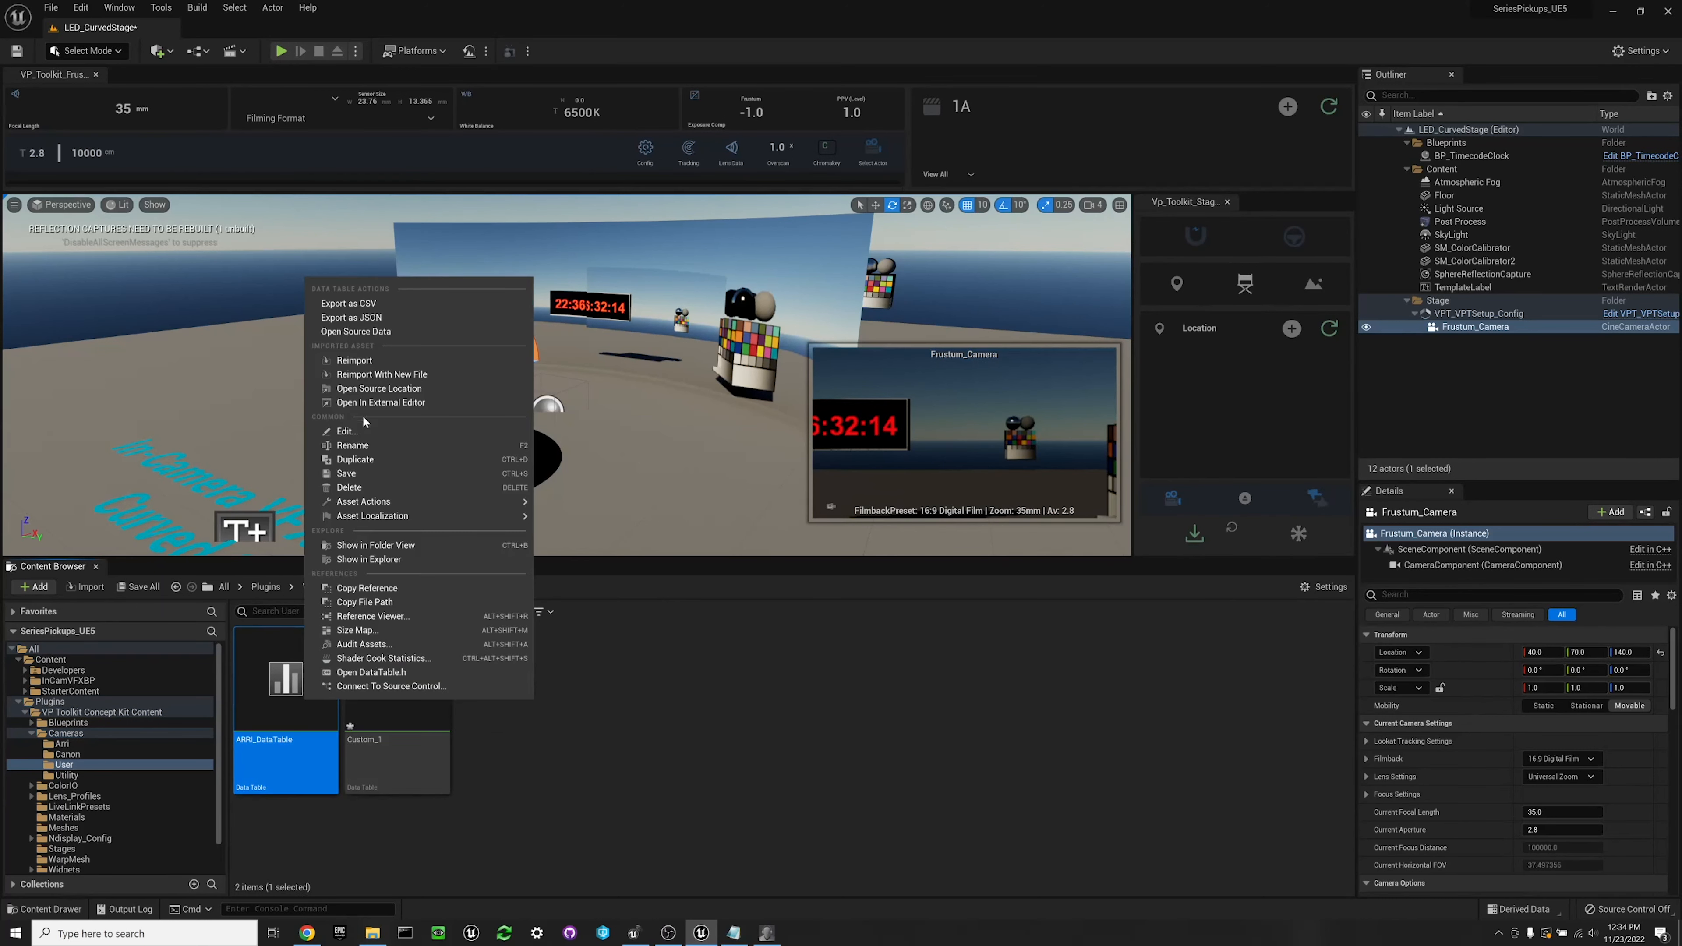
click(442, 459)
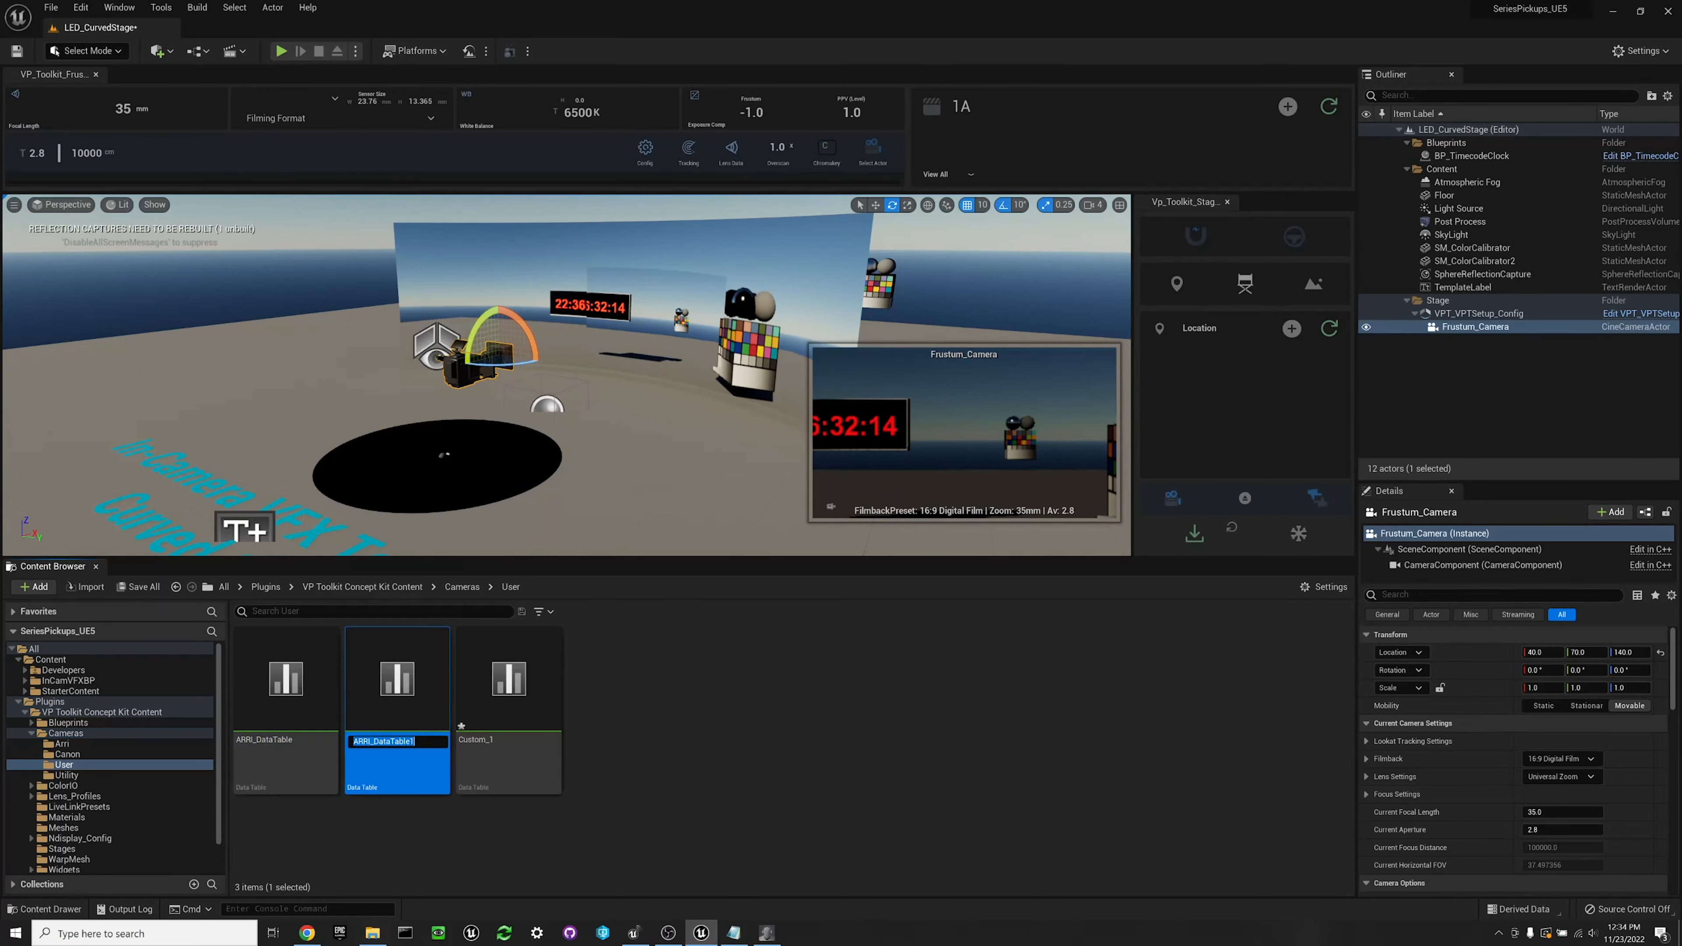
key(Return)
Open the copy of ARRI_DataTable and remove several camera rows, starting with the Alexa Mini LF 3.8K 16:10 row
double_click(399, 693)
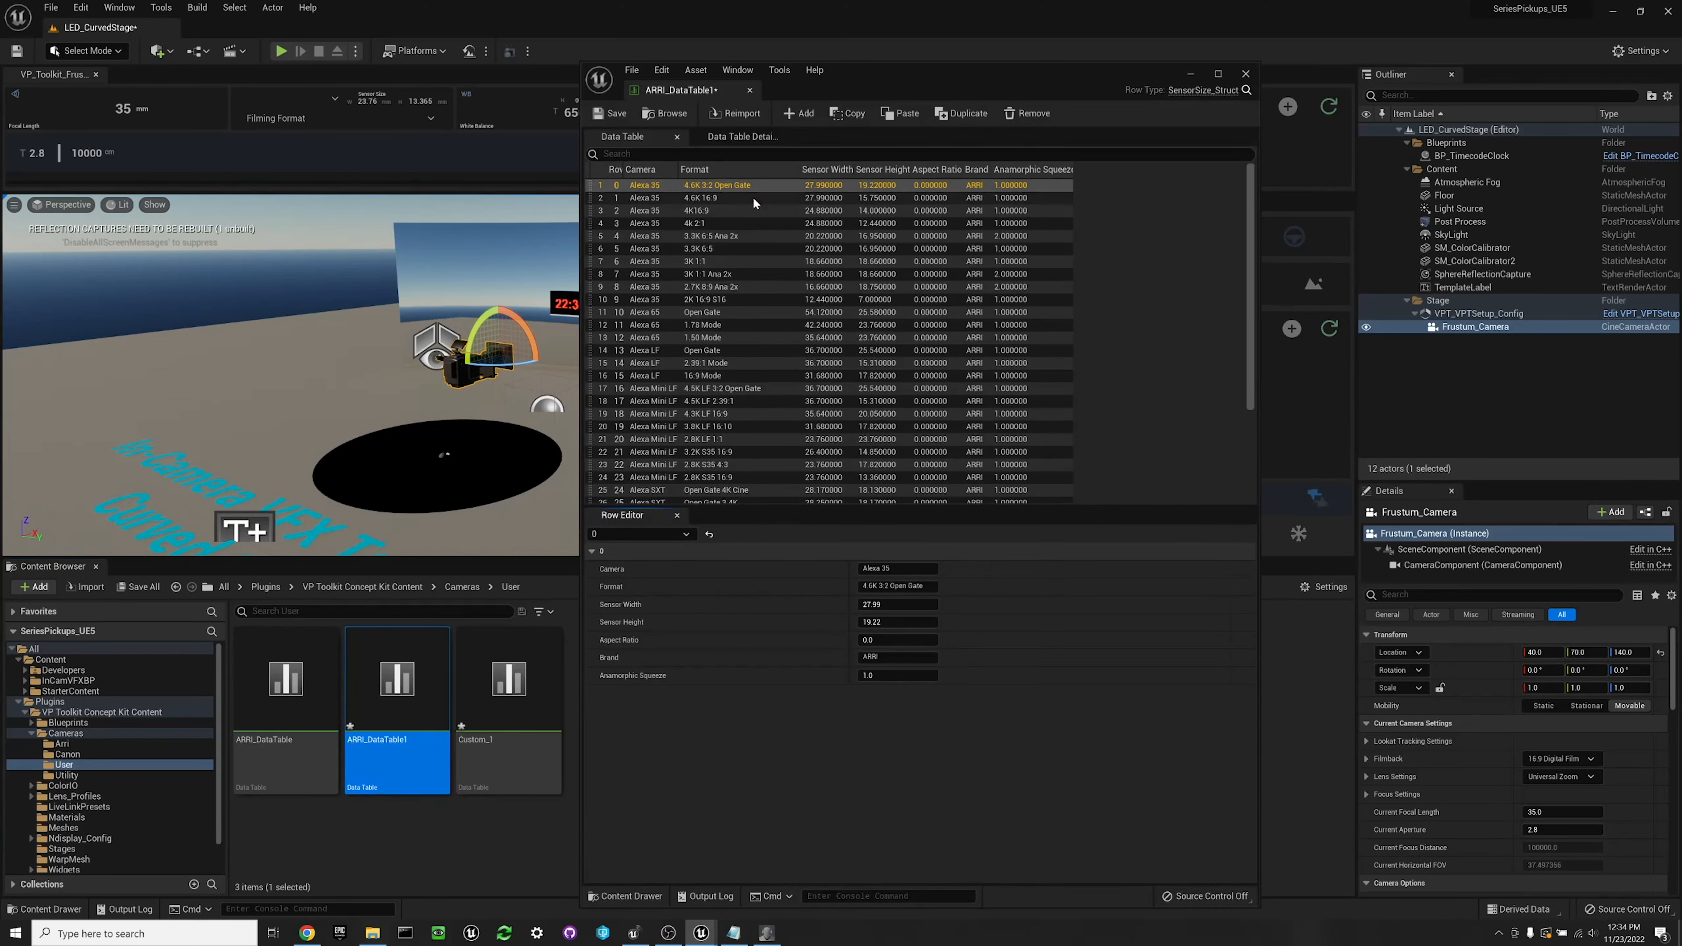
click(740, 227)
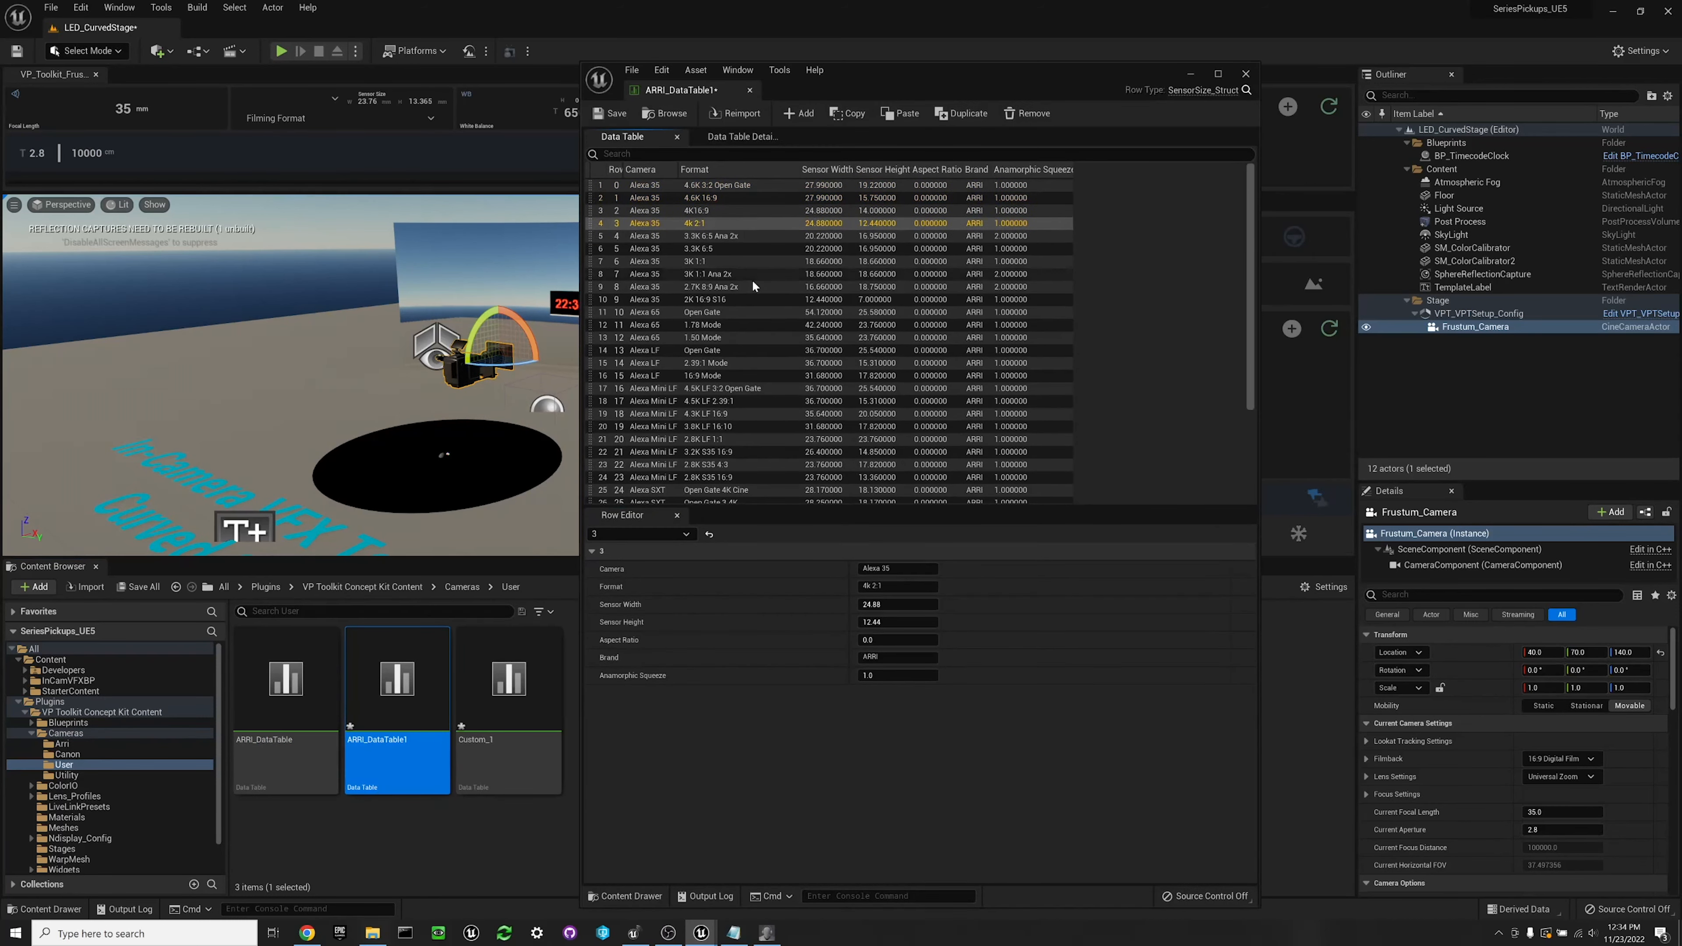
click(795, 426)
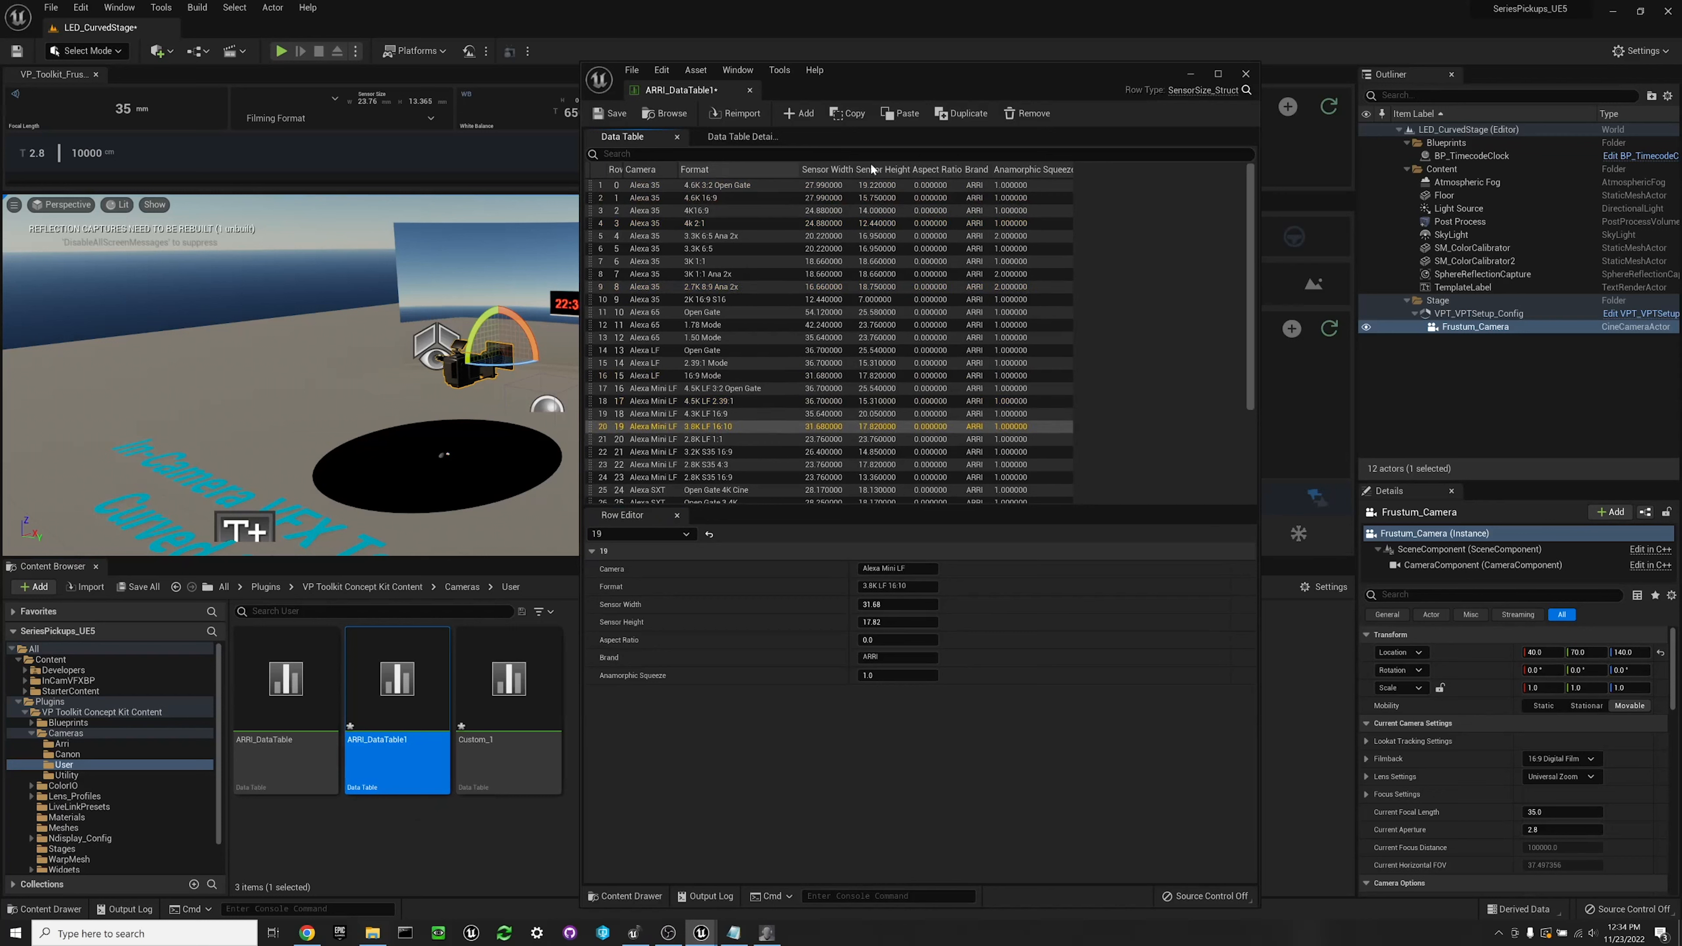
click(1031, 113)
click(1032, 111)
click(1031, 111)
click(1032, 110)
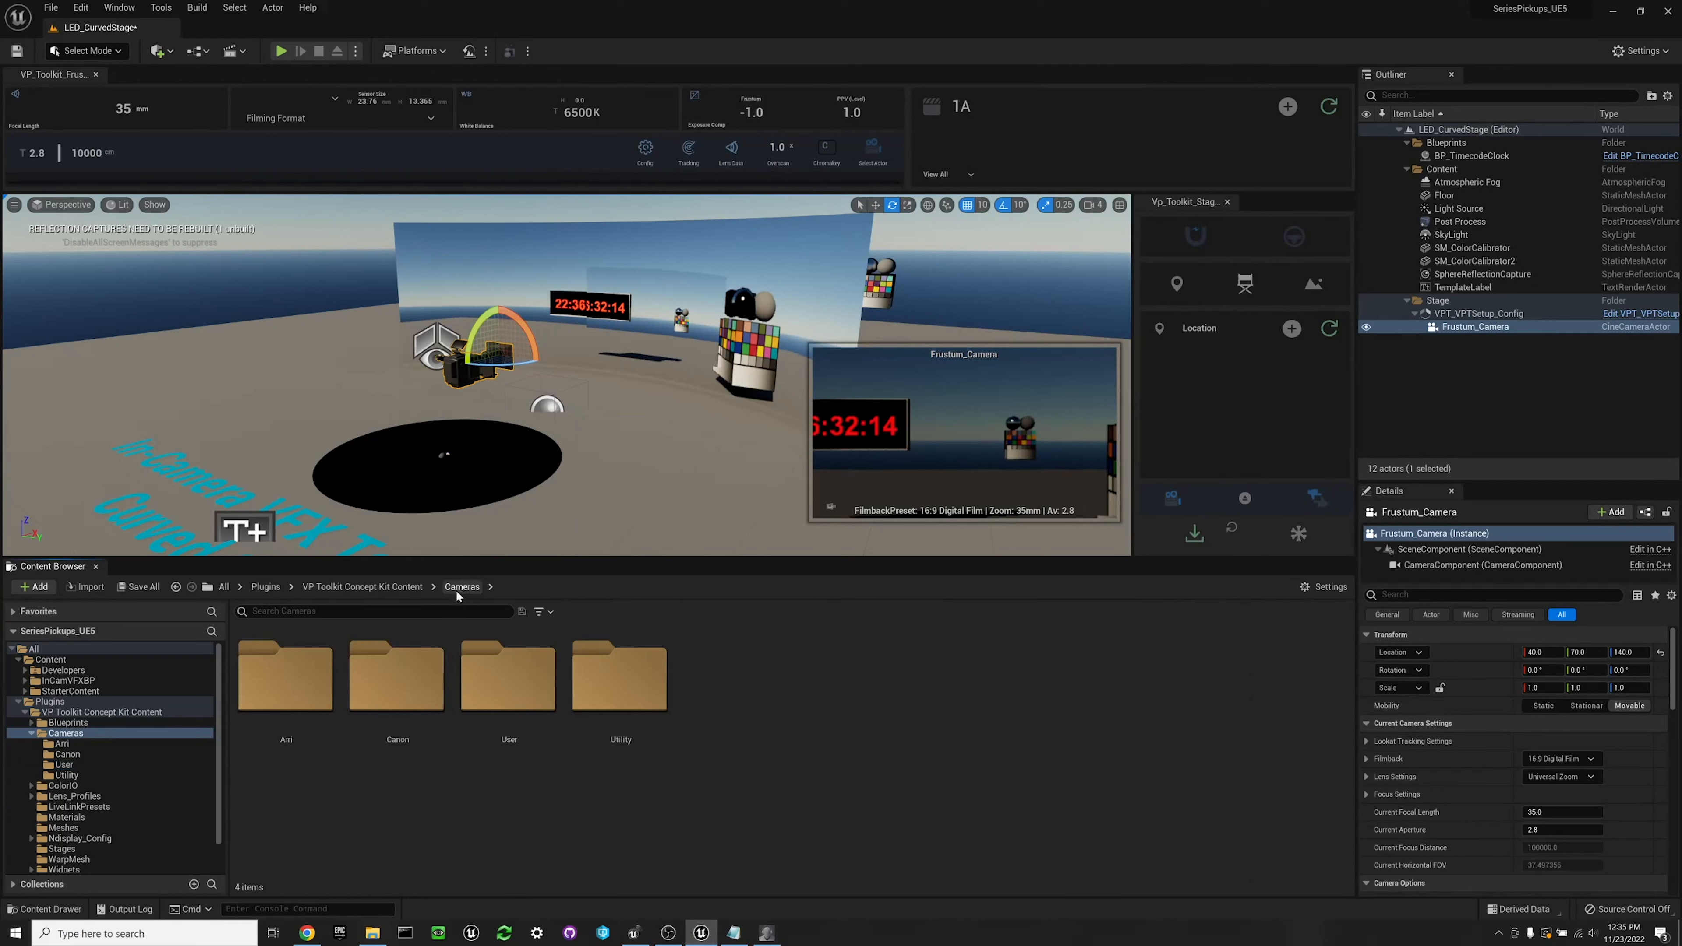
Choose Alexa 35 as the camera model in the VP Toolkit frustum controls
click(331, 100)
click(286, 220)
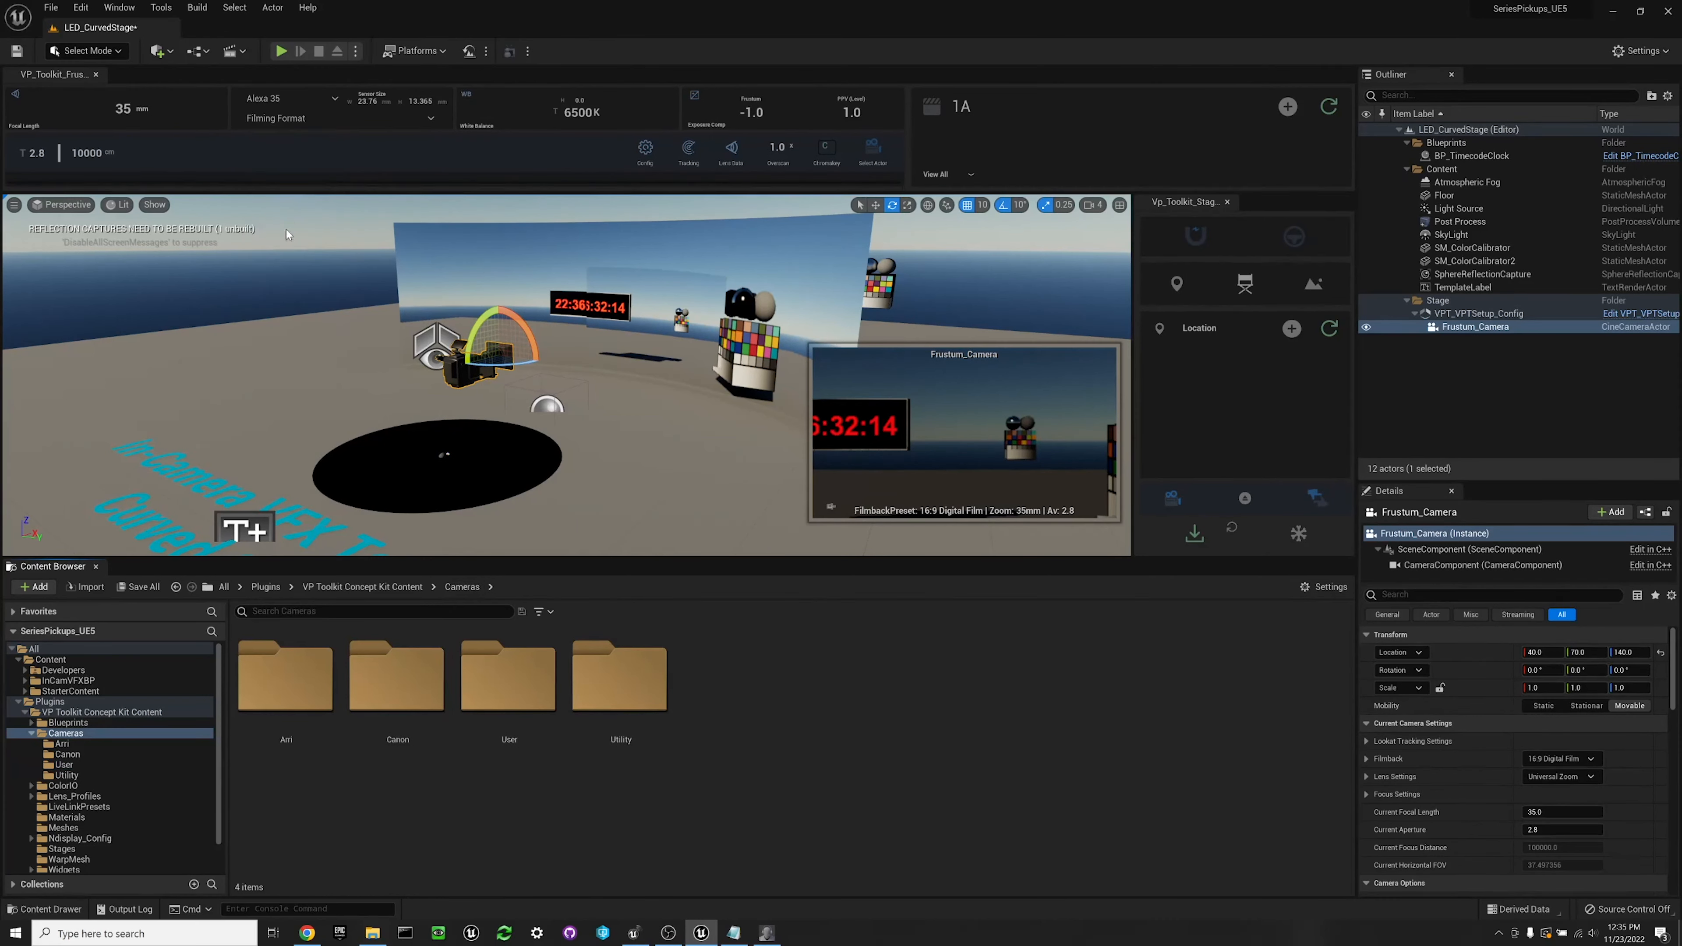